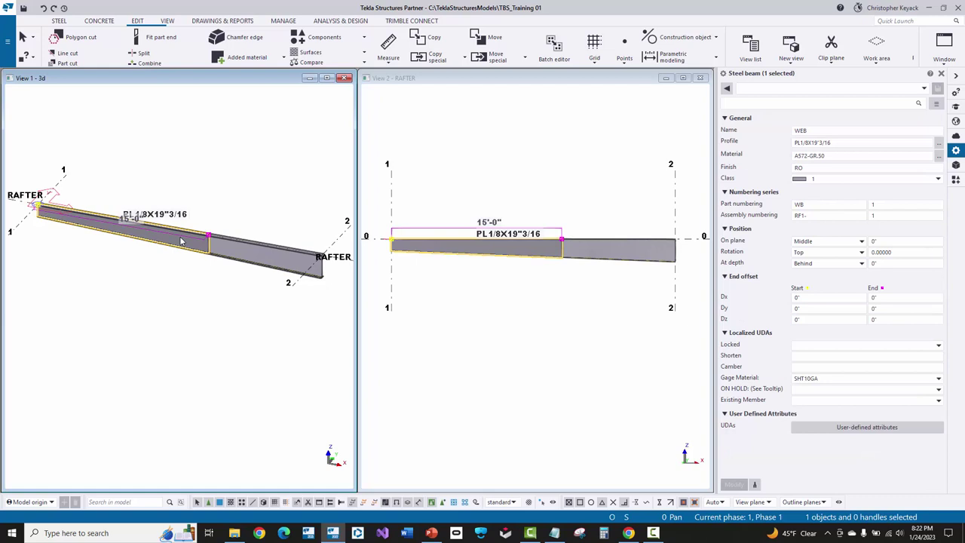
- Inquire the assembly information of the shallower web plate starting at grid 1
{"action": "right_click", "coordinate": [181, 242]}
{"action": "mouse_move", "coordinate": [256, 276]}
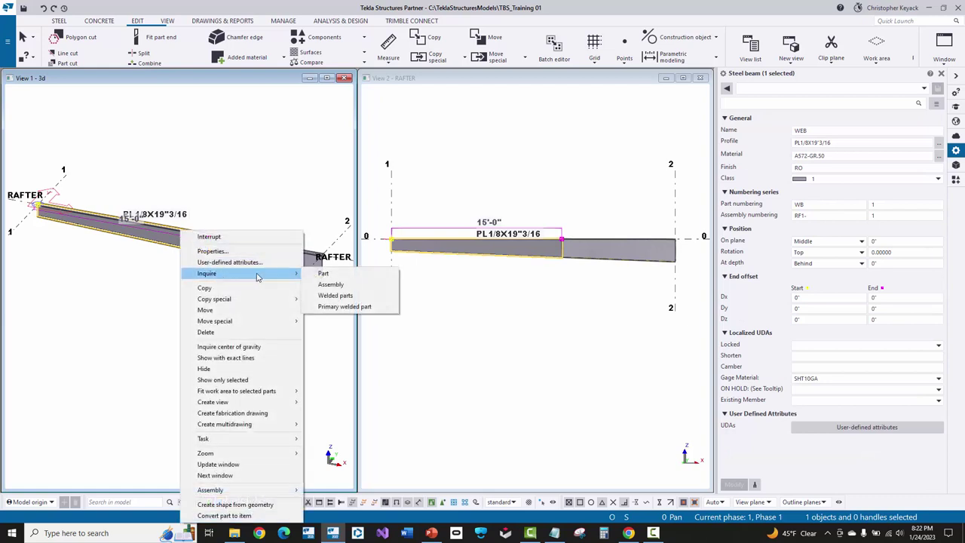
{"action": "left_click", "coordinate": [330, 285]}
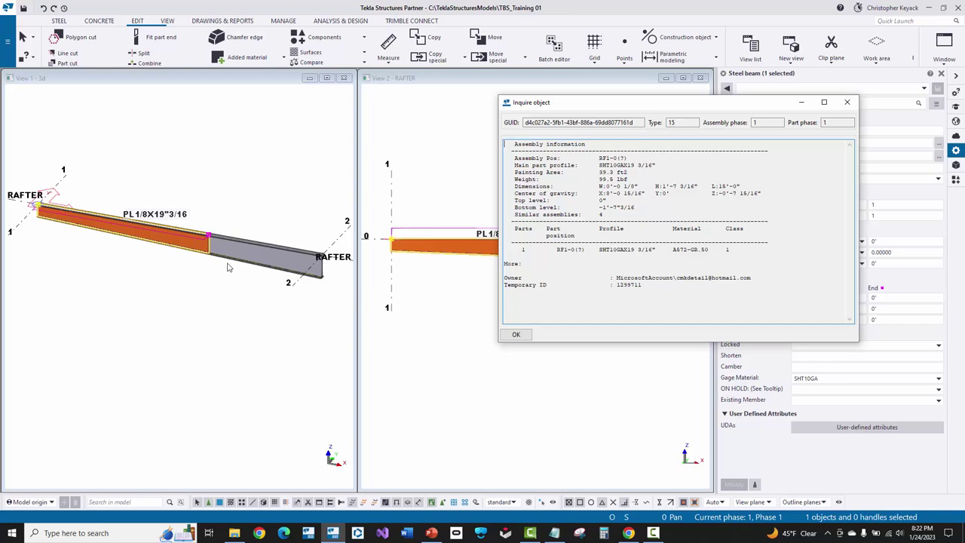
{"action": "left_click", "coordinate": [516, 335]}
{"action": "left_click", "coordinate": [159, 280]}
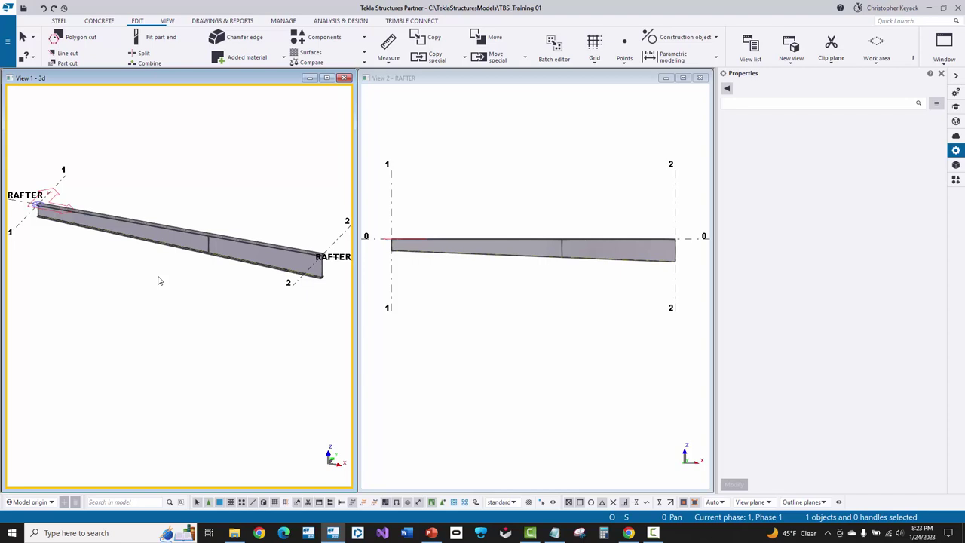
{"action": "left_click", "coordinate": [183, 241]}
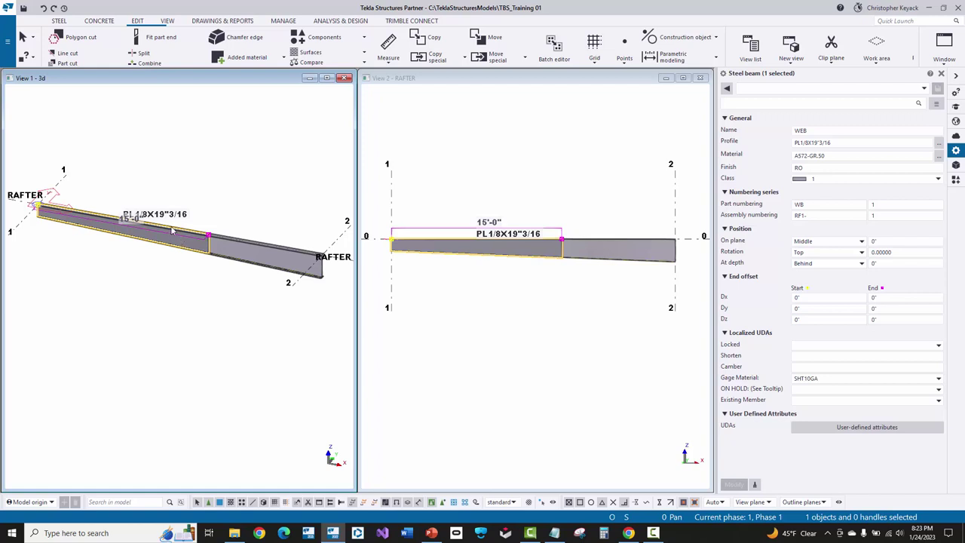
{"action": "left_click", "coordinate": [159, 193]}
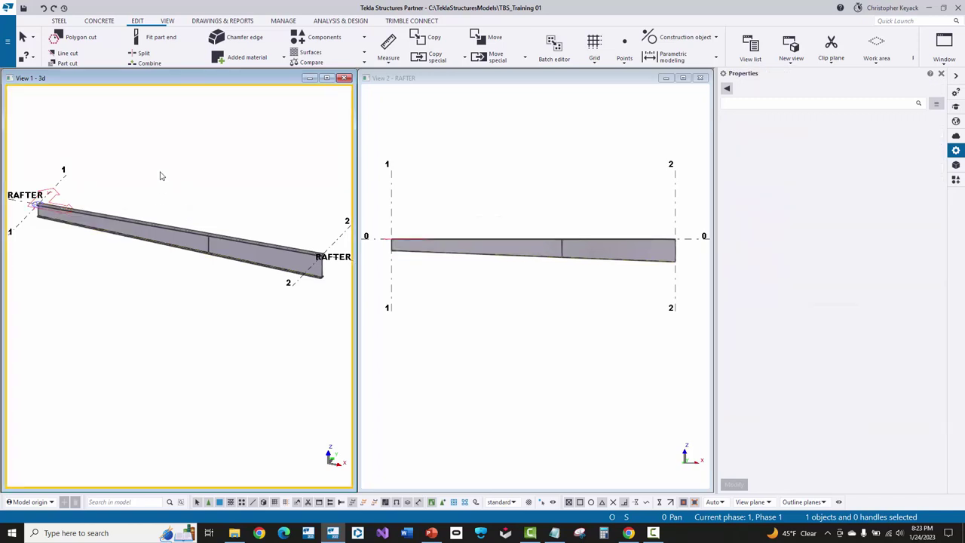
- Create a weld between parts at grid 1, with the web plate as the main part and the top flange as the secondary
{"action": "scroll", "coordinate": [412, 240], "scroll_direction": "up", "scroll_amount": 5}
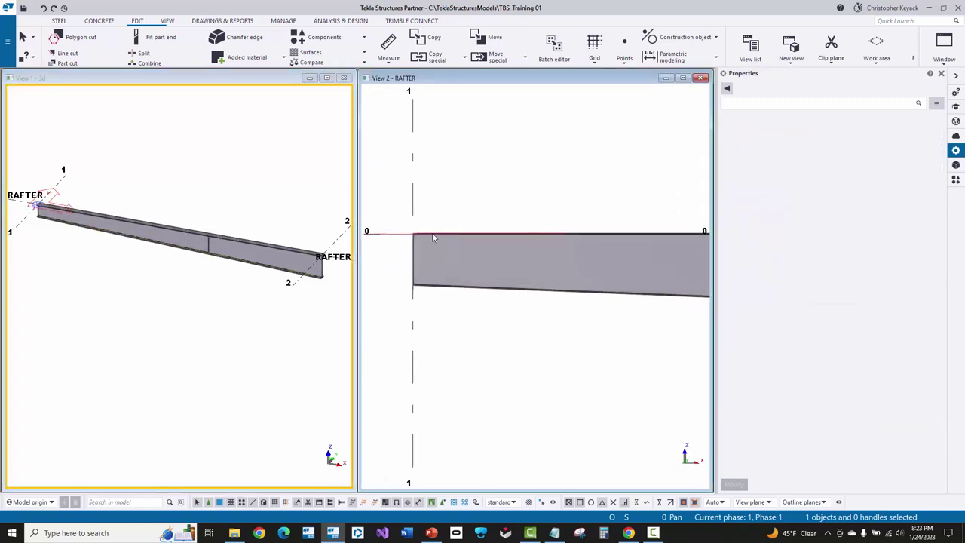
{"action": "scroll", "coordinate": [411, 253], "scroll_direction": "up", "scroll_amount": 5}
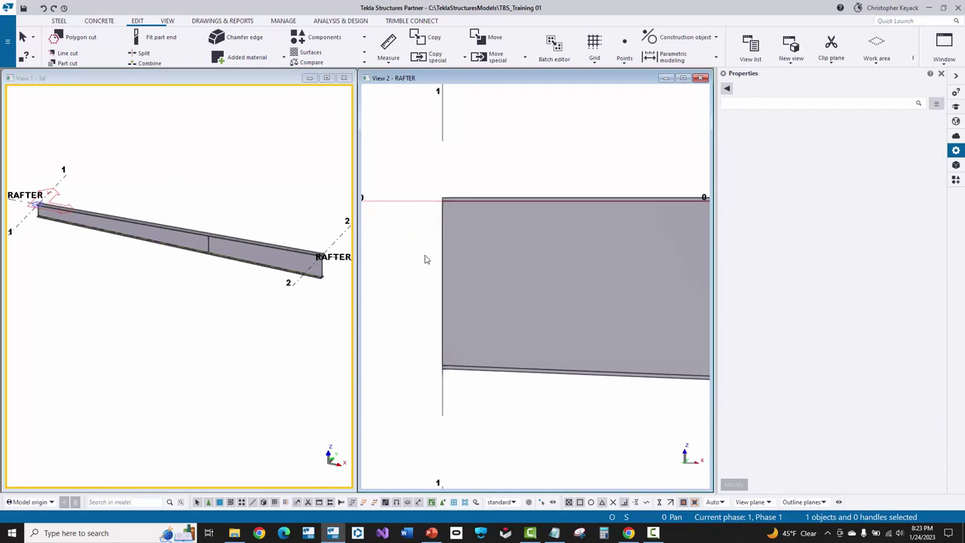
{"action": "left_click", "coordinate": [59, 21]}
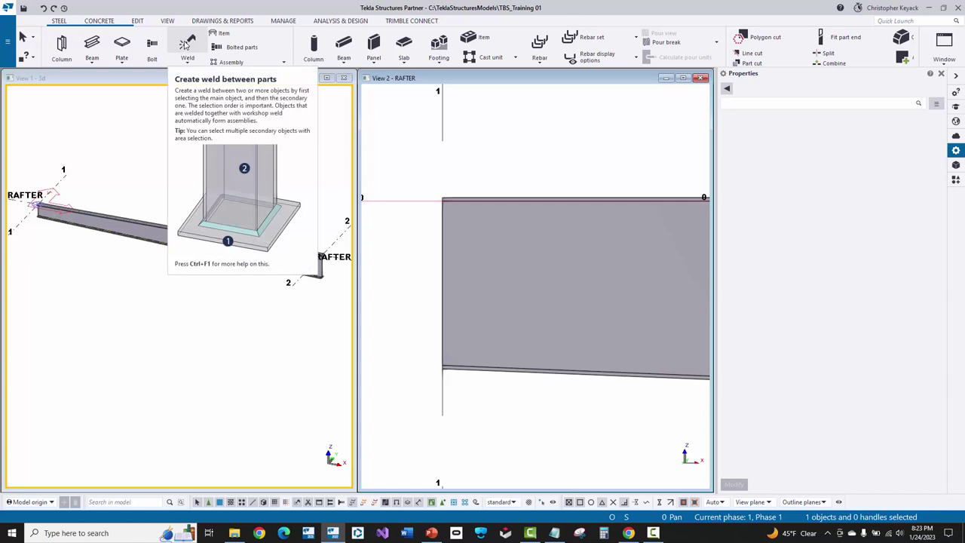
{"action": "left_click", "coordinate": [189, 60]}
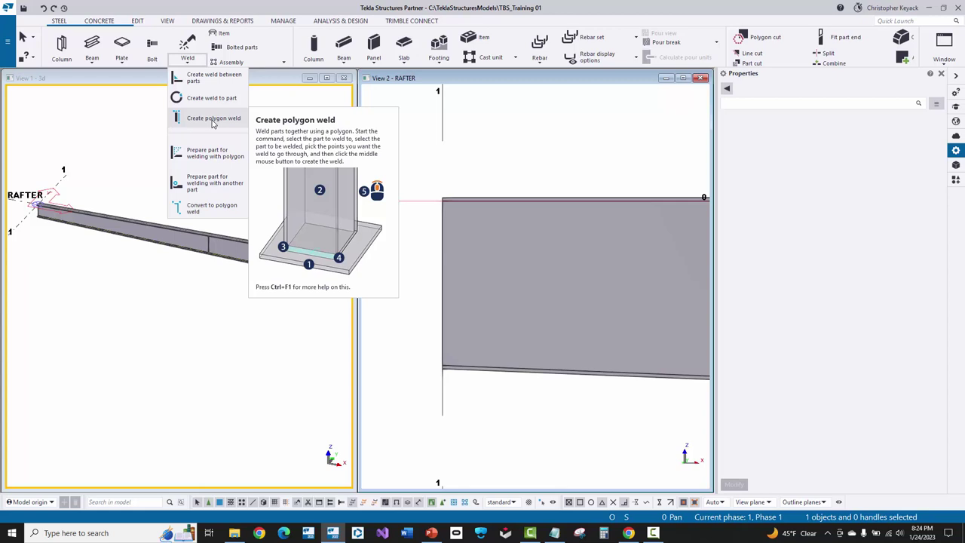
{"action": "left_click", "coordinate": [211, 80]}
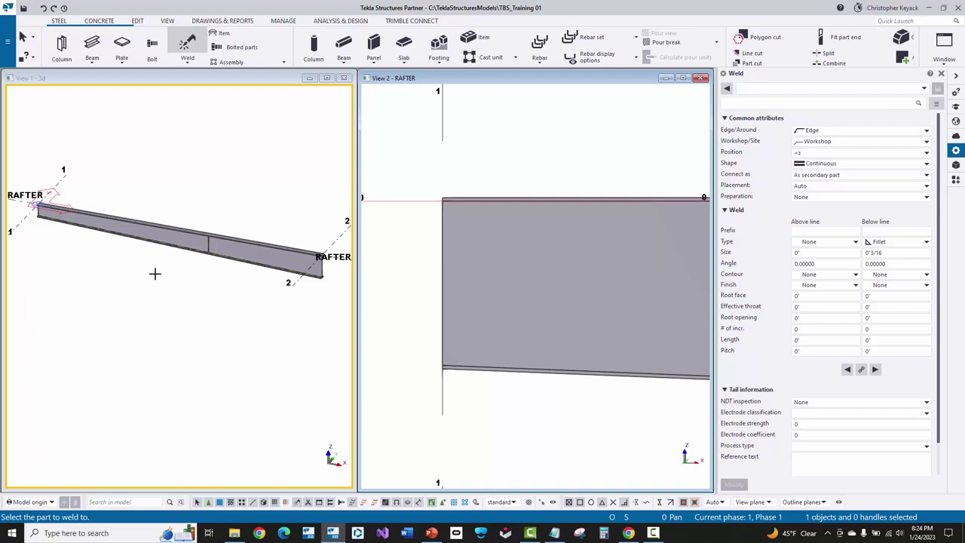
{"action": "scroll", "coordinate": [37, 189], "scroll_direction": "up", "scroll_amount": 5}
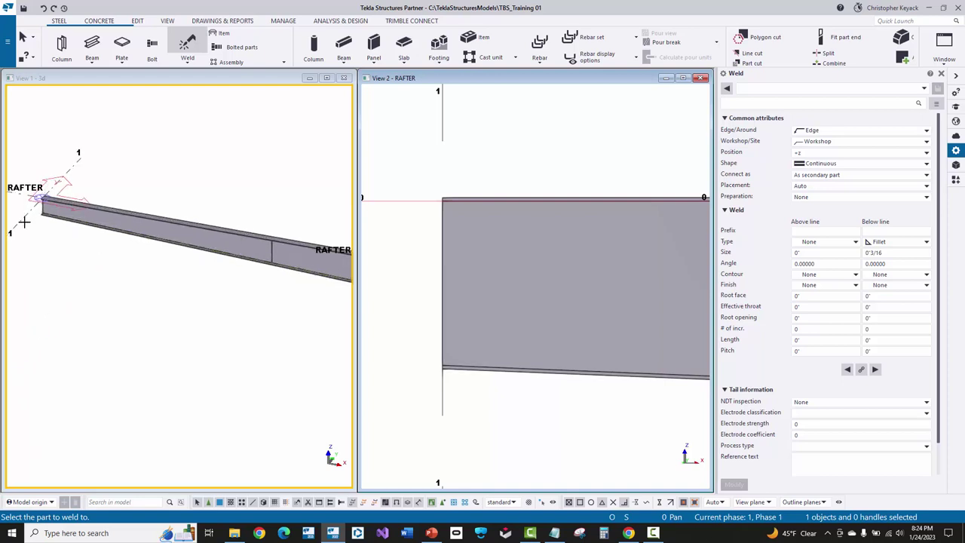
{"action": "scroll", "coordinate": [37, 190], "scroll_direction": "up", "scroll_amount": 2}
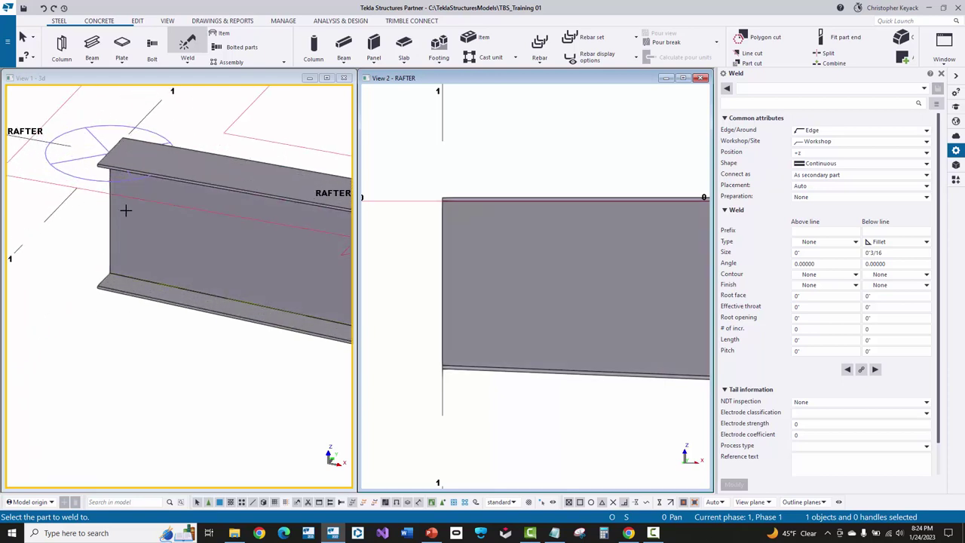
{"action": "left_click", "coordinate": [115, 210]}
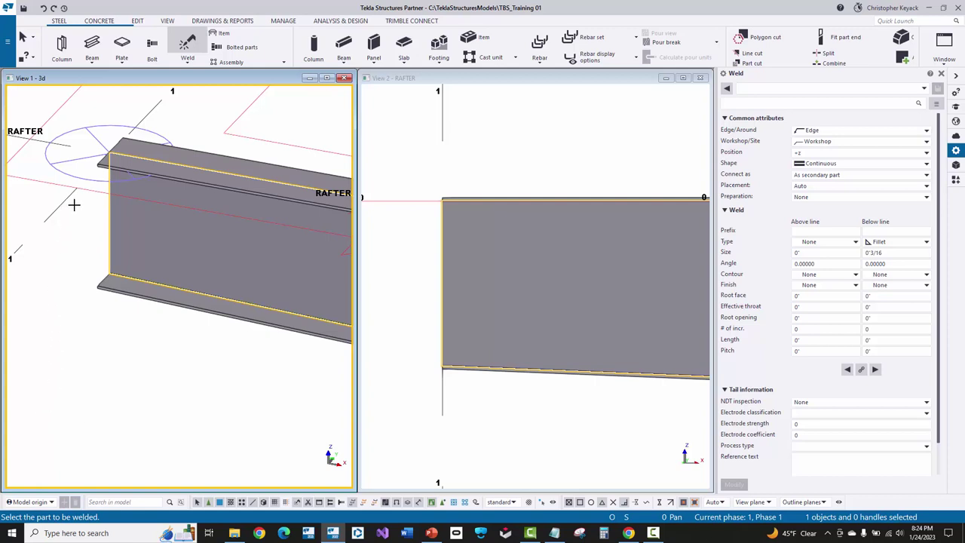
{"action": "scroll", "coordinate": [75, 203], "scroll_direction": "up", "scroll_amount": 1}
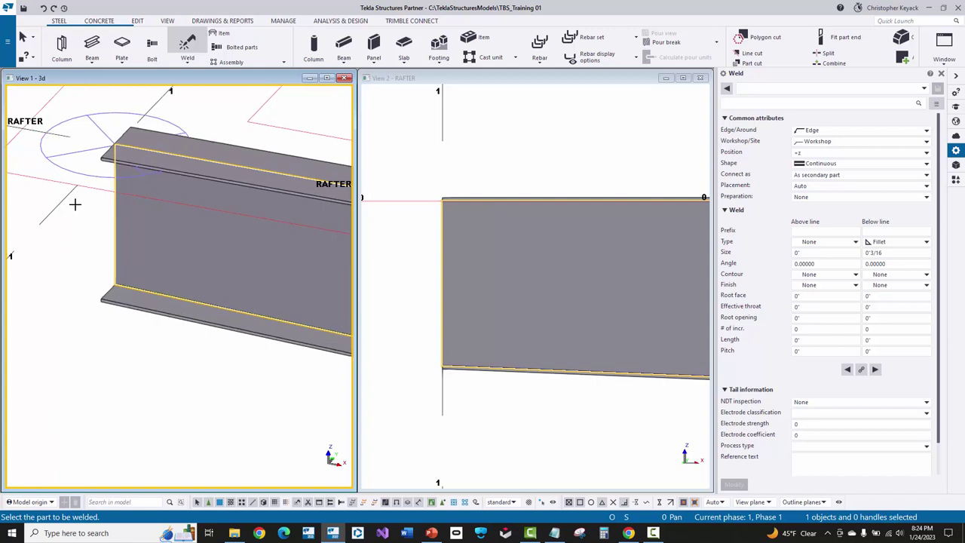
{"action": "left_click", "coordinate": [145, 141]}
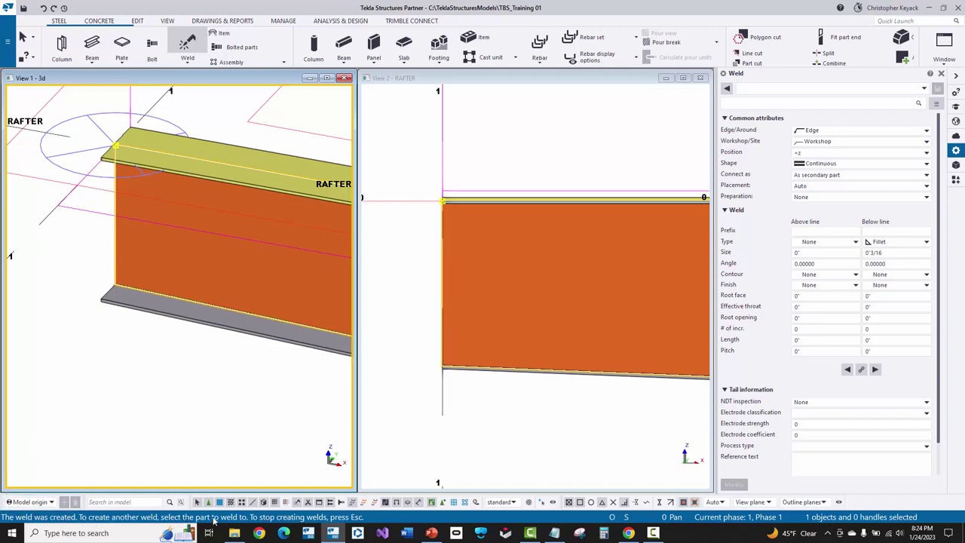
- Weld the bottom flange to the same web plate as a secondary part and end the weld command
{"action": "left_click", "coordinate": [124, 230]}
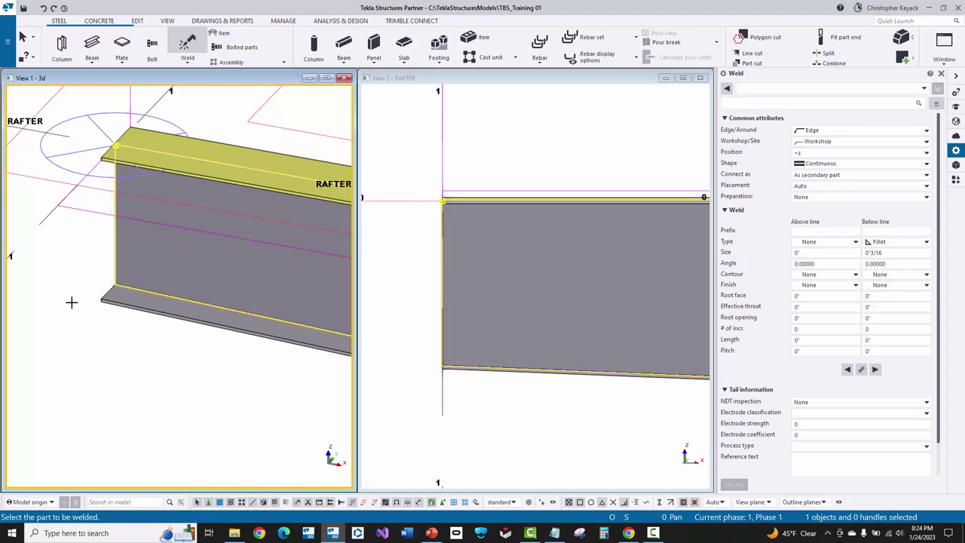
{"action": "left_click", "coordinate": [115, 303]}
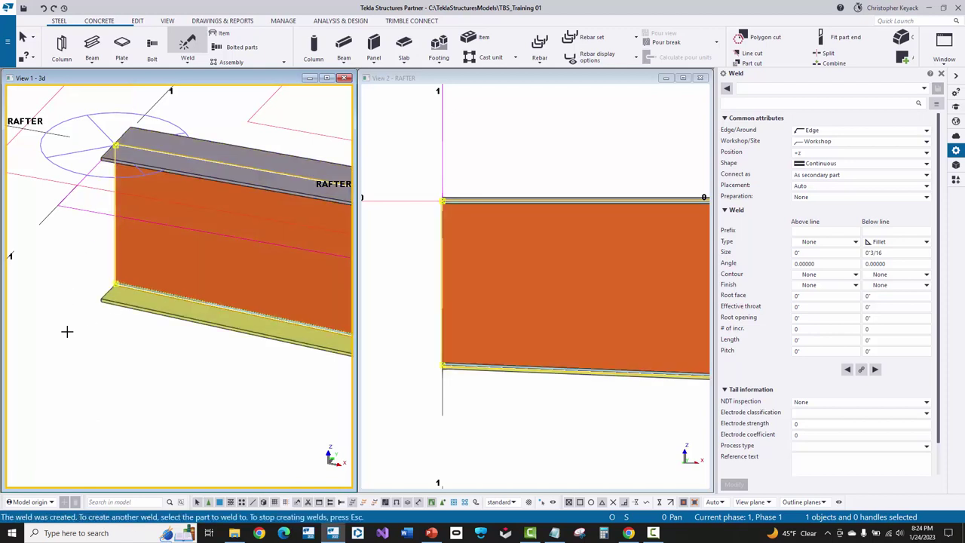
{"action": "scroll", "coordinate": [59, 317], "scroll_direction": "down", "scroll_amount": 5}
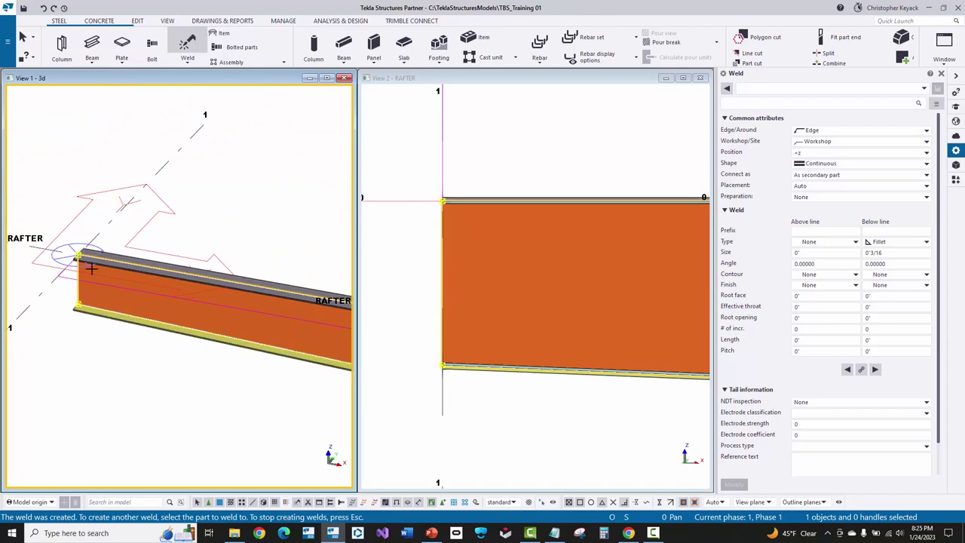
{"action": "right_click", "coordinate": [202, 177]}
{"action": "left_click", "coordinate": [215, 184]}
- Inquire the assembly information of the welded web plate and examine which rafter parts are highlighted along its length
{"action": "scroll", "coordinate": [207, 192], "scroll_direction": "down", "scroll_amount": 2}
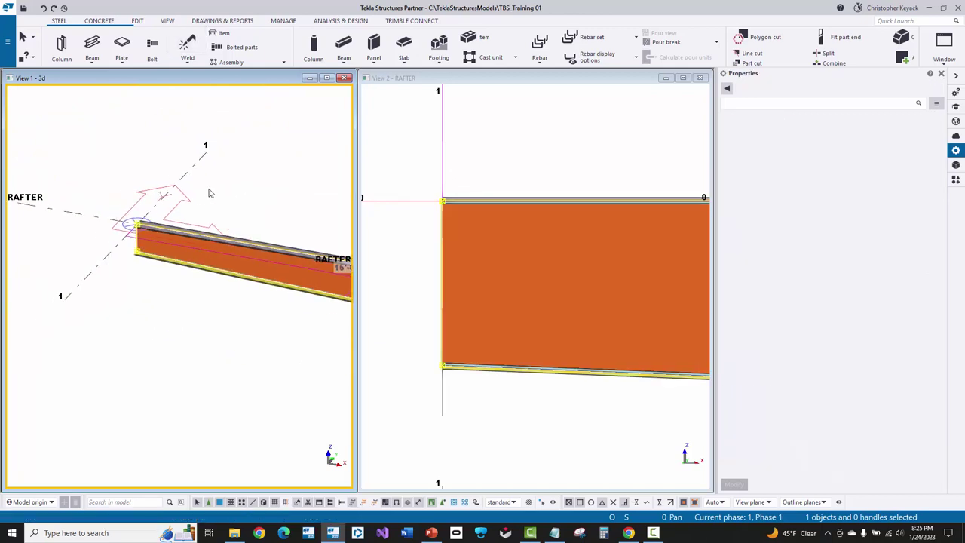
{"action": "left_click", "coordinate": [189, 252]}
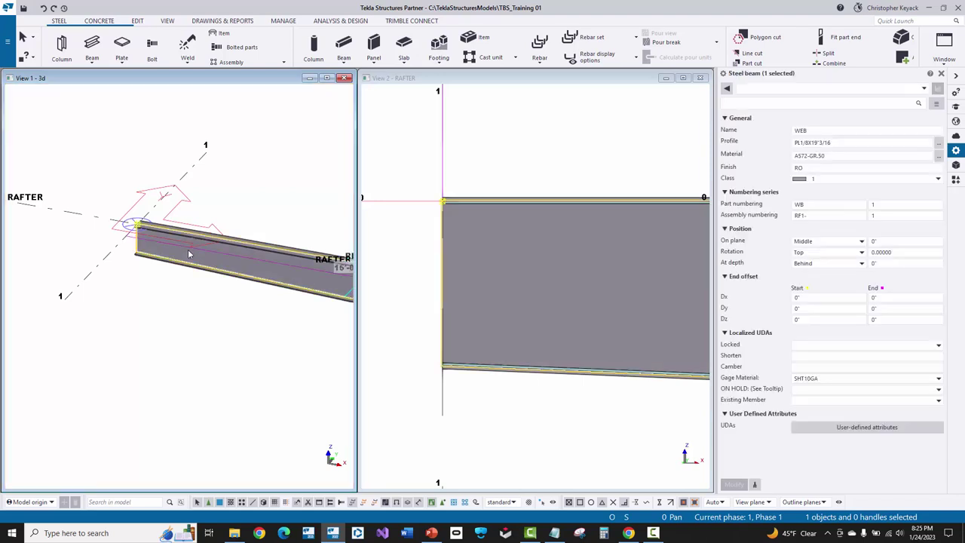
{"action": "right_click", "coordinate": [188, 253]}
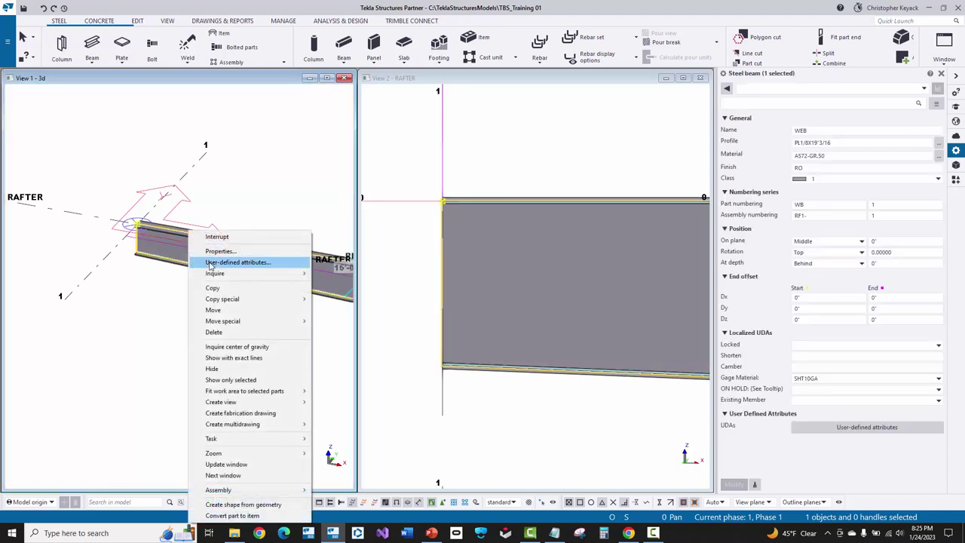
{"action": "mouse_move", "coordinate": [222, 276]}
{"action": "left_click", "coordinate": [331, 288]}
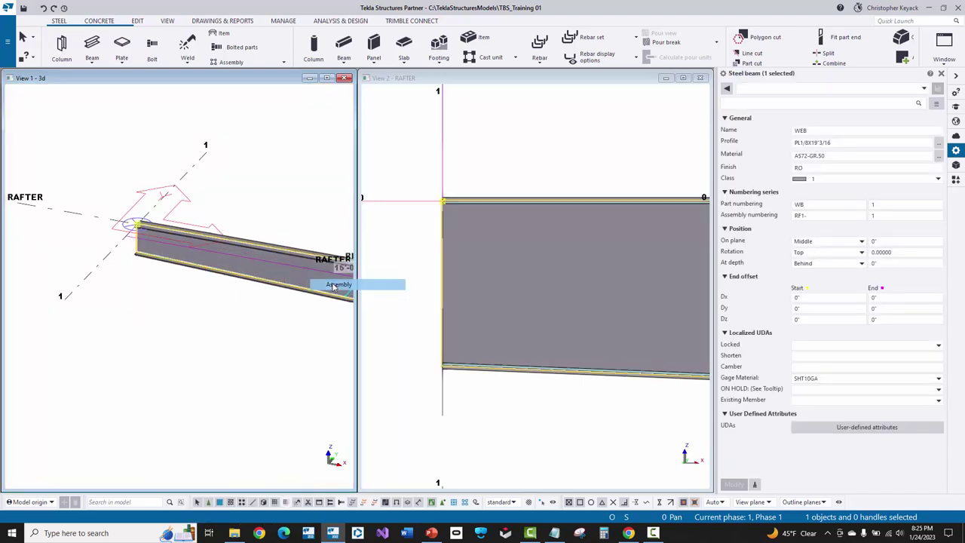
{"action": "scroll", "coordinate": [200, 307], "scroll_direction": "up", "scroll_amount": 6}
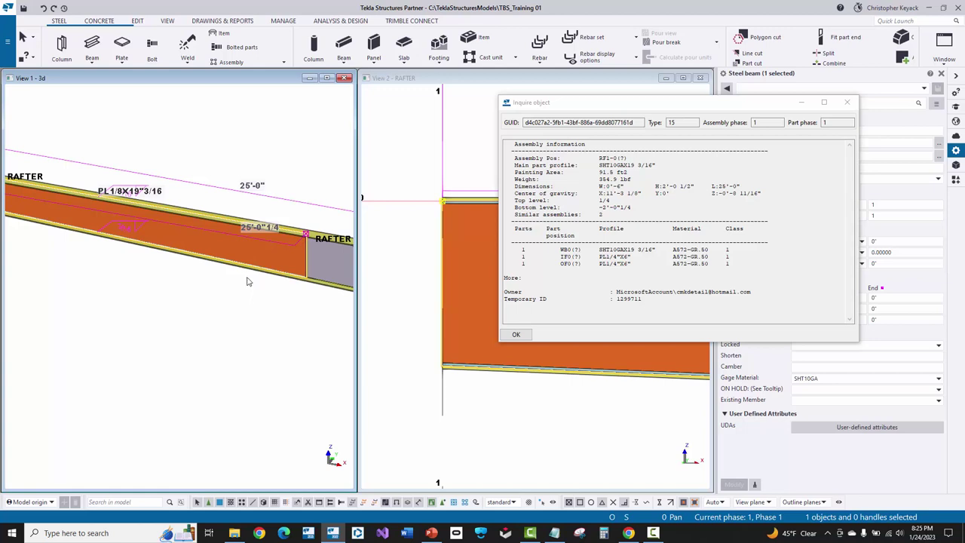
{"action": "middle_click_drag", "start_coordinate": [251, 285], "coordinate": [148, 302]}
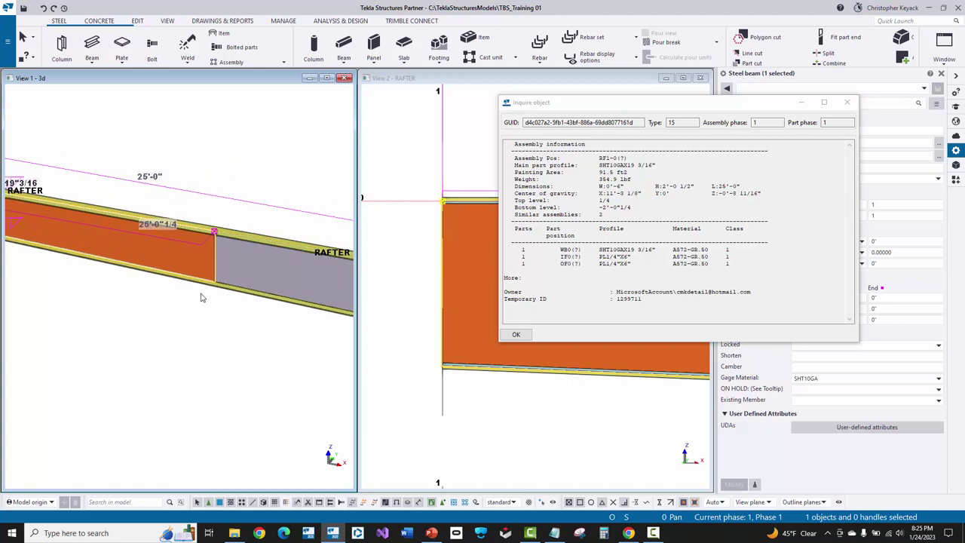
{"action": "scroll", "coordinate": [200, 299], "scroll_direction": "up", "scroll_amount": 1}
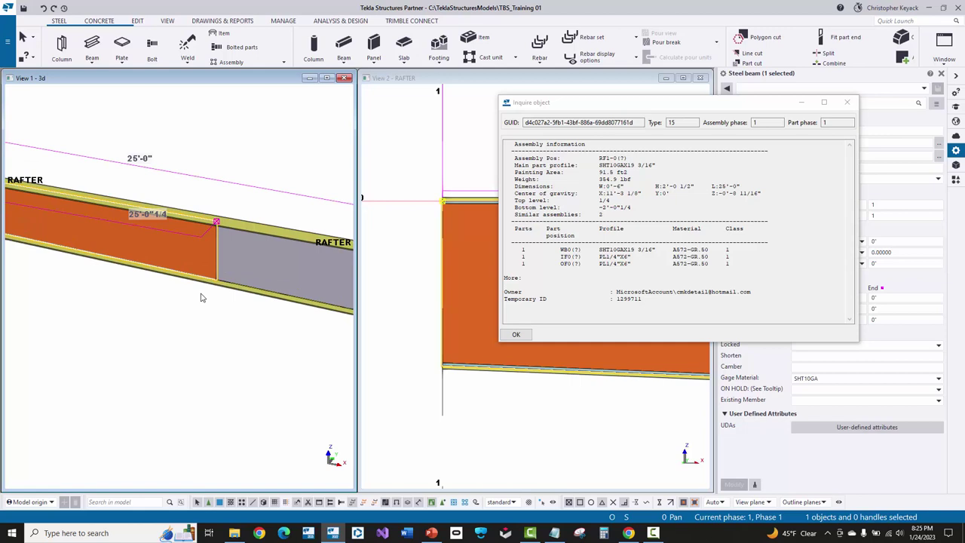
{"action": "scroll", "coordinate": [202, 298], "scroll_direction": "down", "scroll_amount": 2}
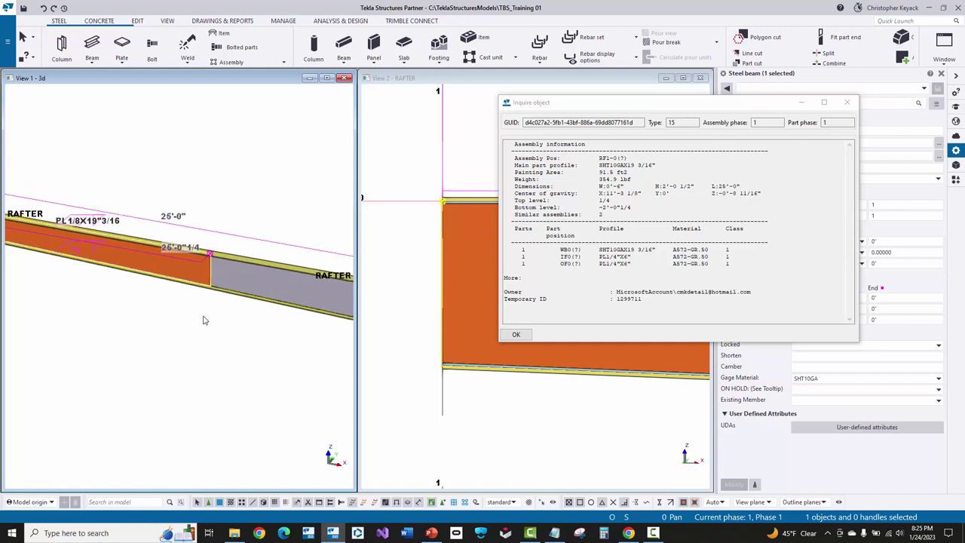
{"action": "middle_click_drag", "start_coordinate": [230, 341], "coordinate": [111, 322]}
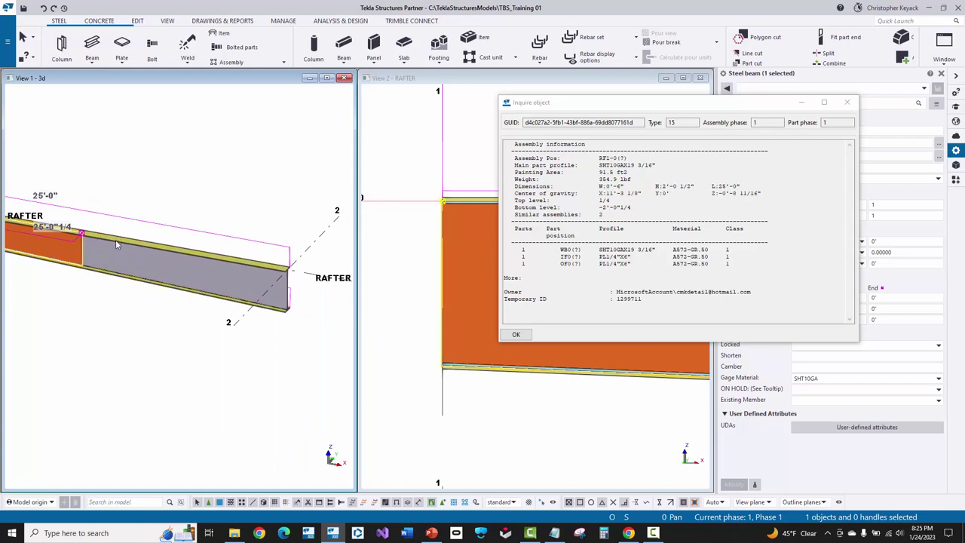
{"action": "left_click", "coordinate": [86, 308]}
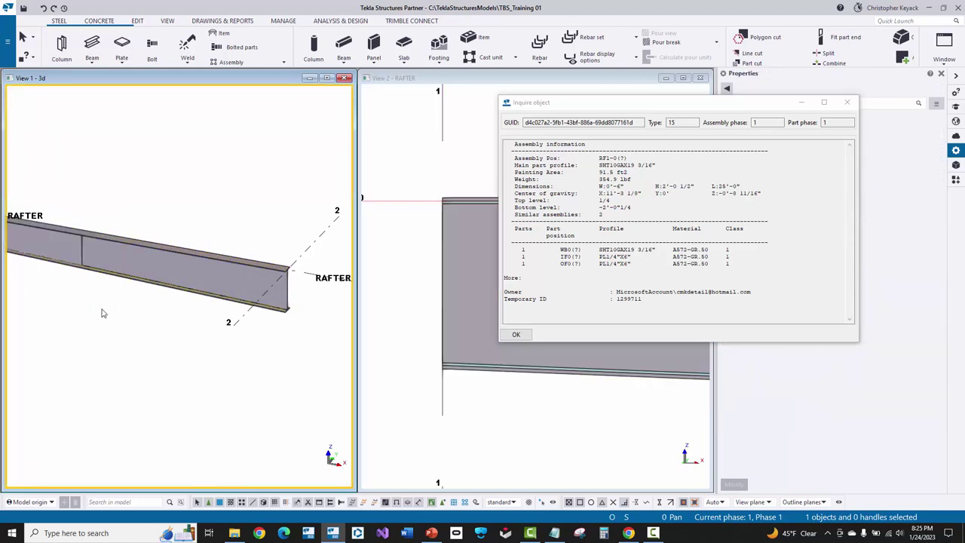
{"action": "left_click", "coordinate": [514, 334]}
- Weld the top flange to the second web plate ending at grid 2, with that web as the main part
{"action": "scroll", "coordinate": [140, 194], "scroll_direction": "up", "scroll_amount": 2}
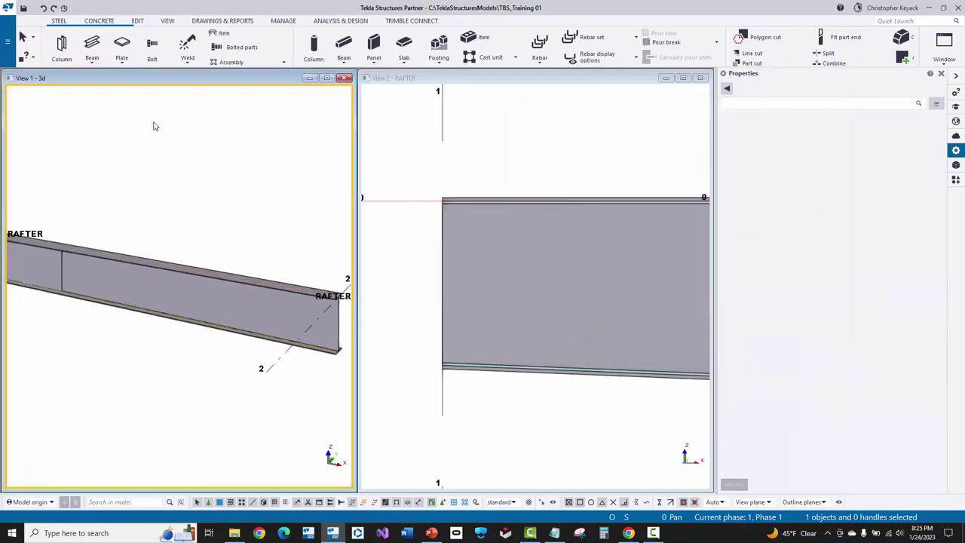
{"action": "left_click", "coordinate": [186, 44]}
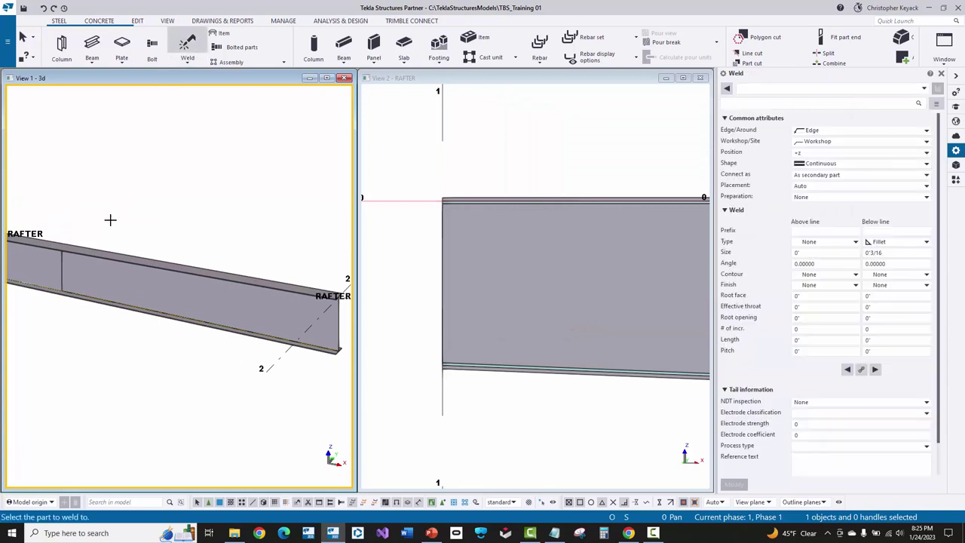
{"action": "left_click", "coordinate": [104, 284]}
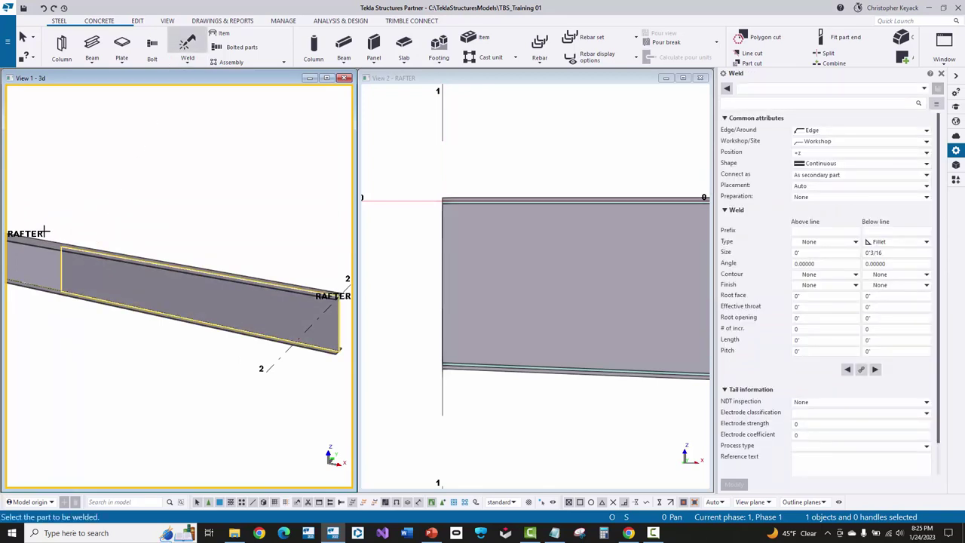
{"action": "scroll", "coordinate": [66, 251], "scroll_direction": "up", "scroll_amount": 2}
{"action": "left_click", "coordinate": [66, 254]}
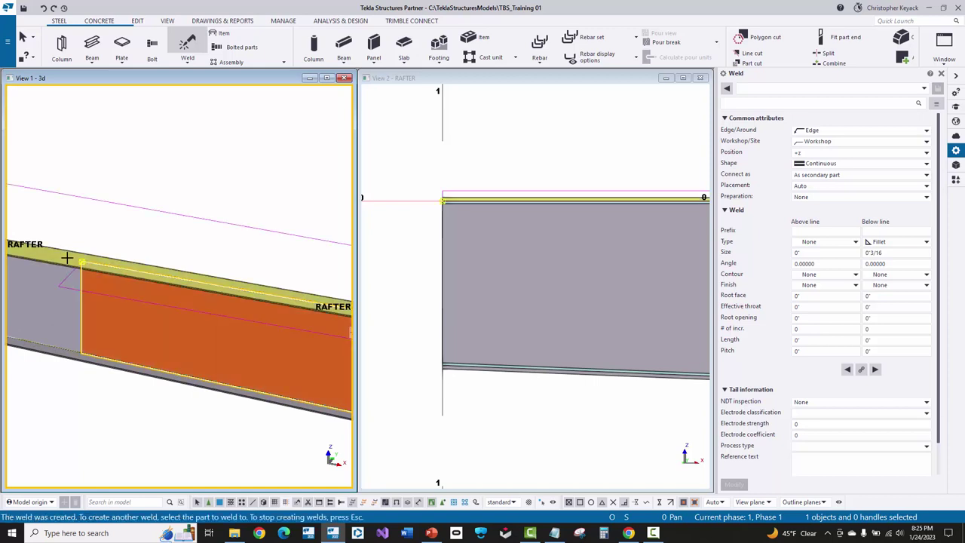
- Weld the bottom flange to the second web plate as a secondary part and end the weld command
{"action": "left_click", "coordinate": [68, 351]}
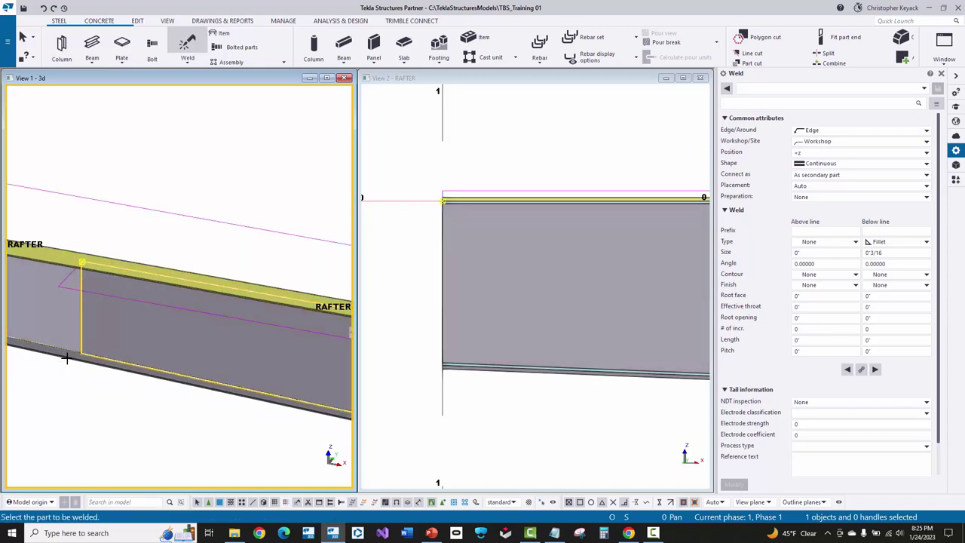
{"action": "left_click", "coordinate": [66, 359]}
{"action": "right_click", "coordinate": [117, 201]}
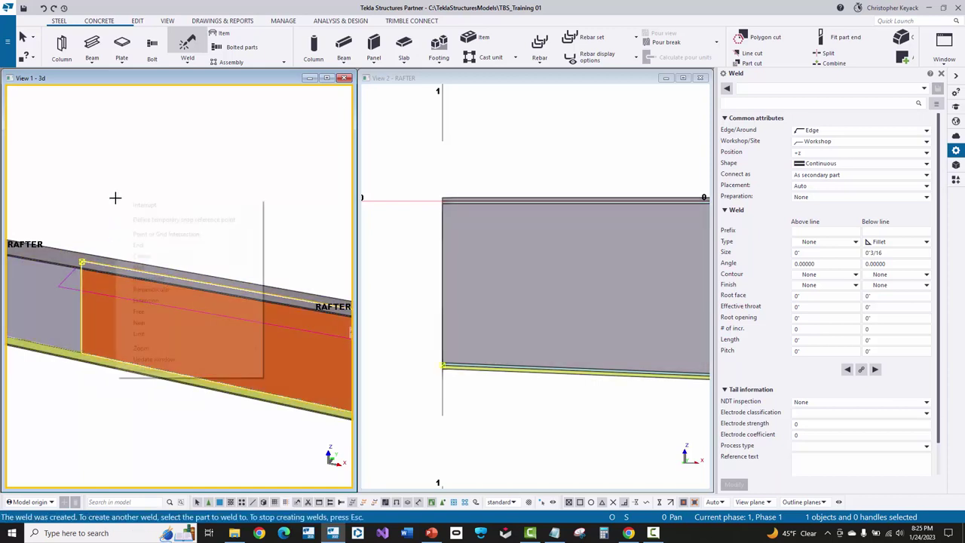
{"action": "left_click", "coordinate": [126, 204]}
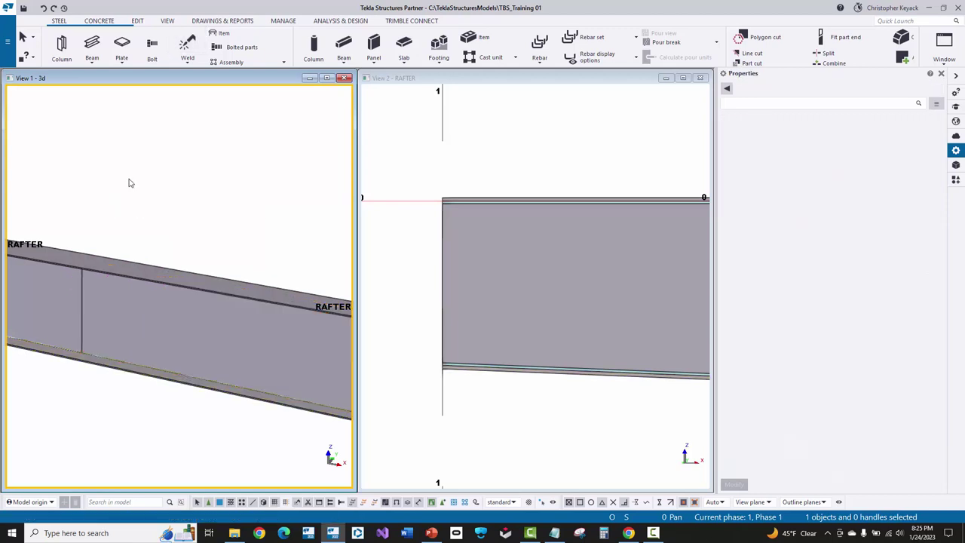
- Inquire the assembly information of the web plate nearest grid 1 and examine which rafter parts belong to its assembly
{"action": "scroll", "coordinate": [126, 189], "scroll_direction": "down", "scroll_amount": 3}
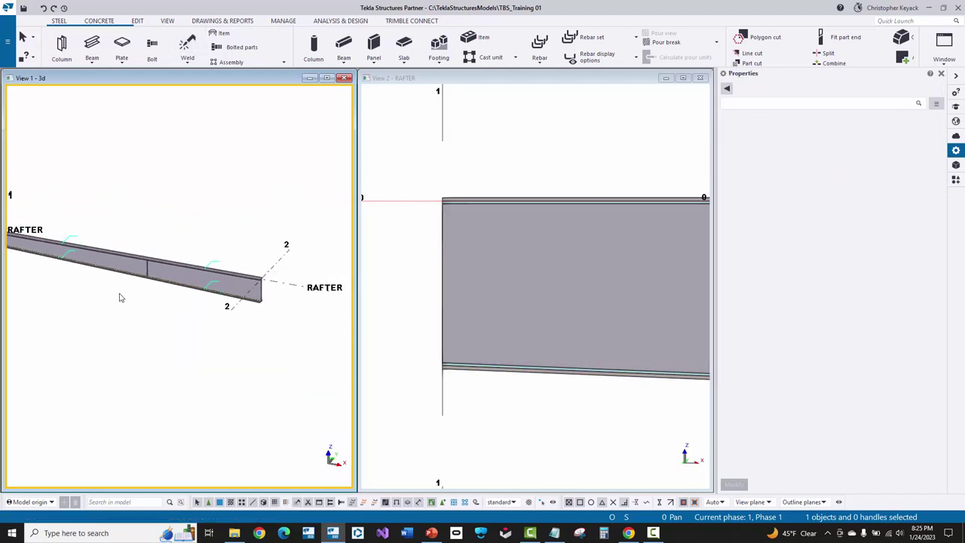
{"action": "left_click", "coordinate": [124, 267]}
{"action": "right_click", "coordinate": [126, 266]}
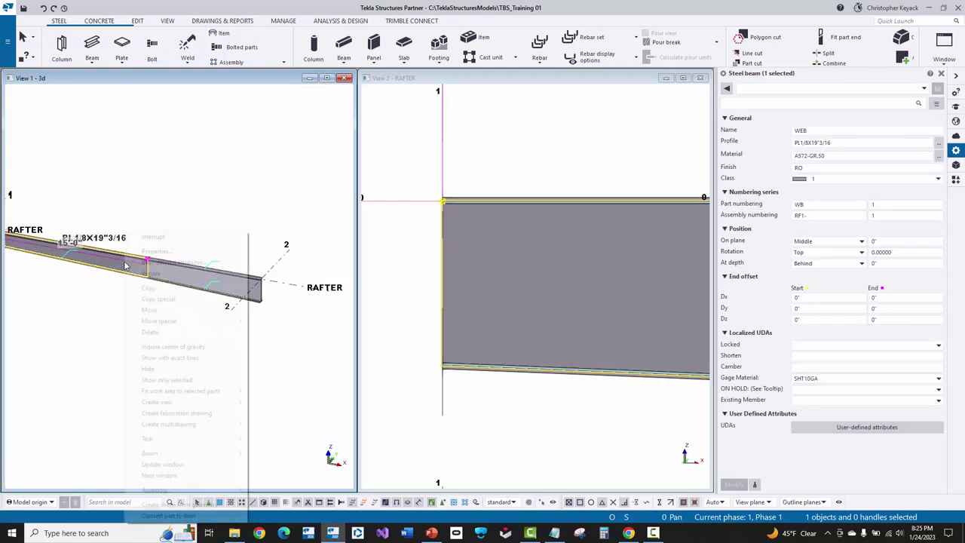
{"action": "mouse_move", "coordinate": [160, 276]}
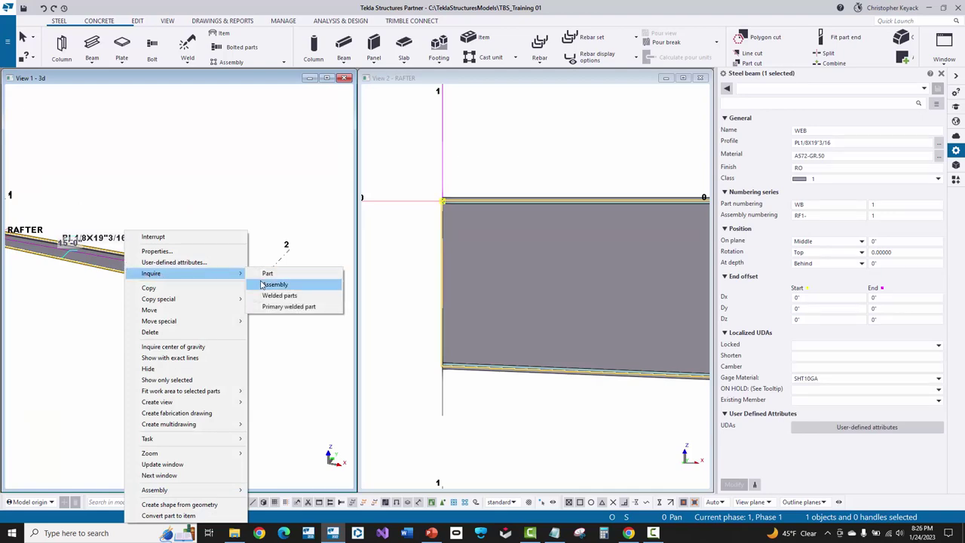
{"action": "left_click", "coordinate": [276, 284]}
{"action": "middle_click_drag", "start_coordinate": [76, 305], "coordinate": [130, 317]}
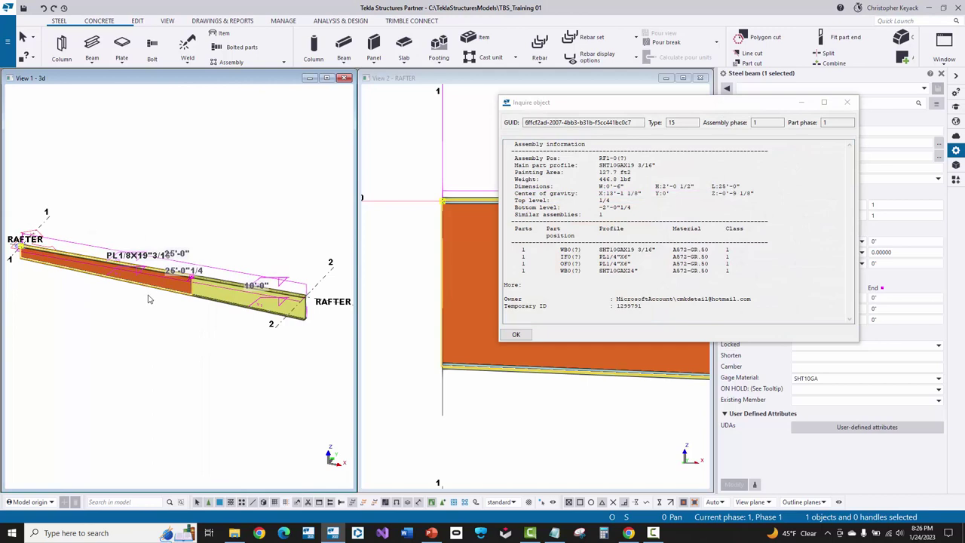
{"action": "scroll", "coordinate": [156, 294], "scroll_direction": "up", "scroll_amount": 4}
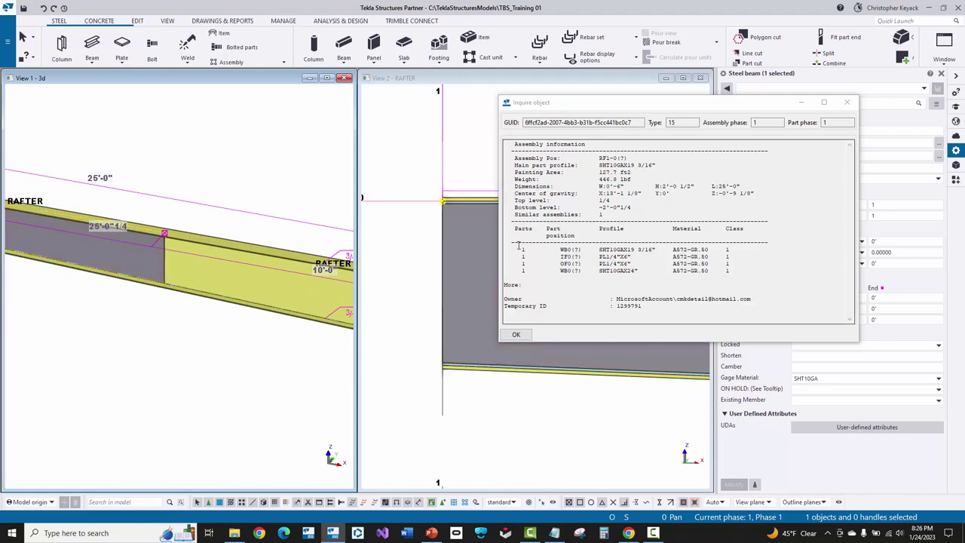
- Review the web and flange rows in the assembly's part list, highlighting their part positions and profiles
{"action": "left_click_drag", "start_coordinate": [520, 248], "coordinate": [737, 270]}
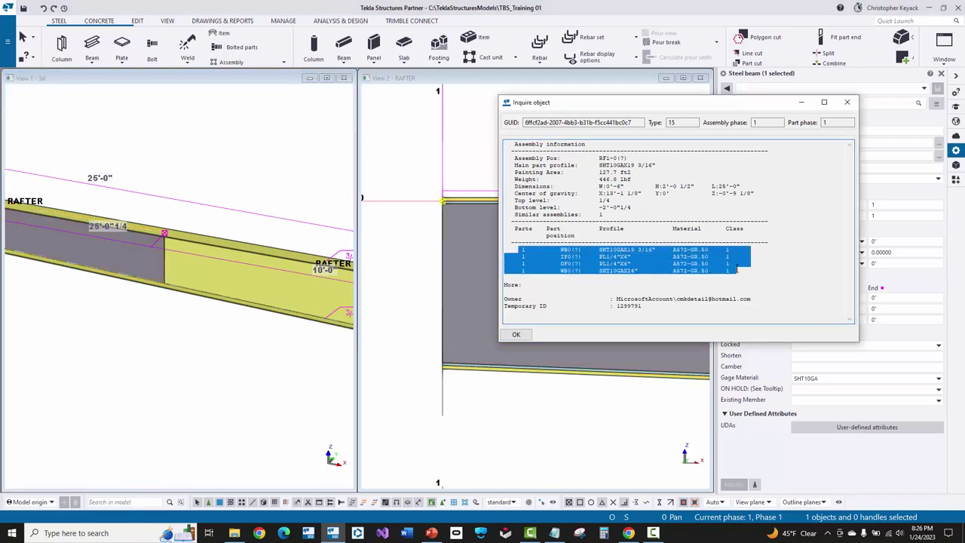
{"action": "left_click", "coordinate": [657, 264]}
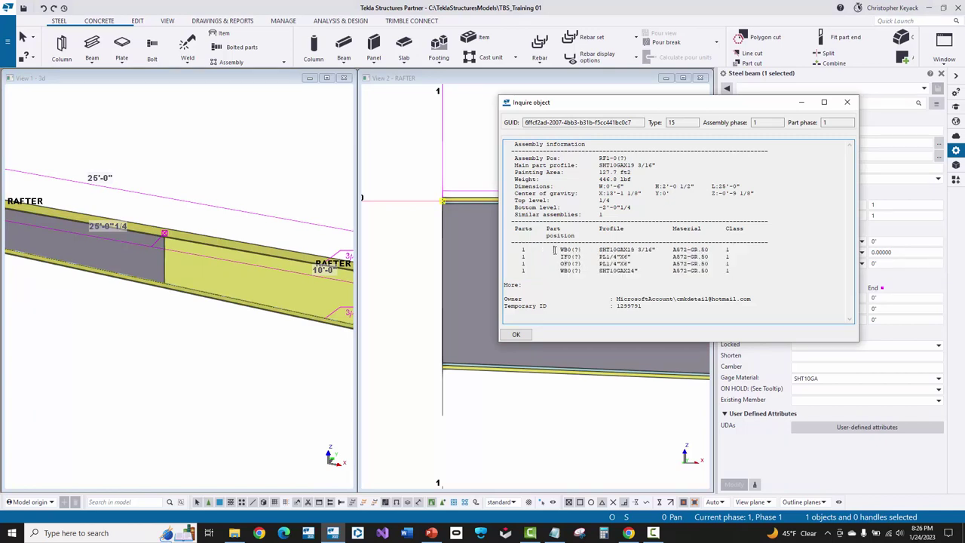
{"action": "left_click_drag", "start_coordinate": [555, 249], "coordinate": [654, 250]}
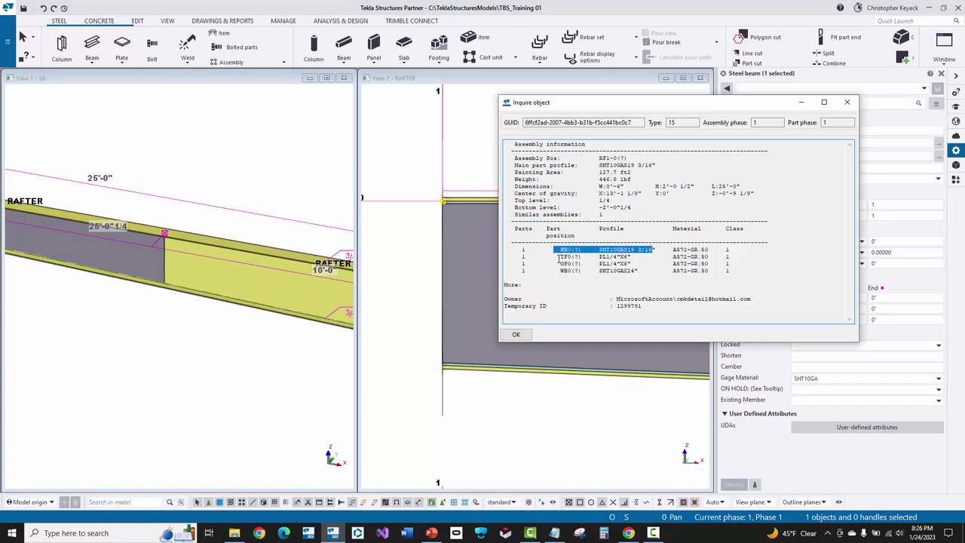
{"action": "left_click_drag", "start_coordinate": [556, 262], "coordinate": [643, 282]}
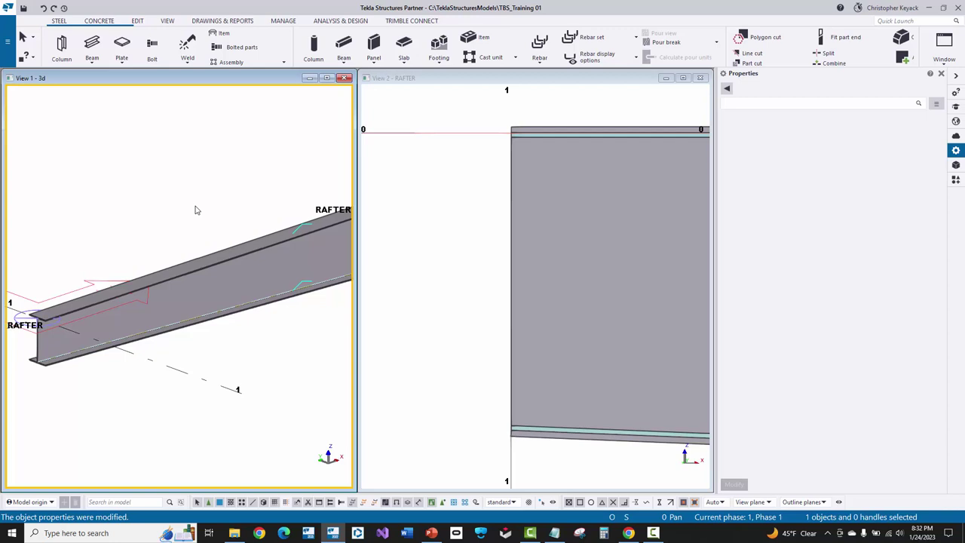
- Inspect the top flange weld on the web nearest grid 1, checking its properties and the bottom flange weld below it
{"action": "scroll", "coordinate": [195, 210], "scroll_direction": "up", "scroll_amount": 5}
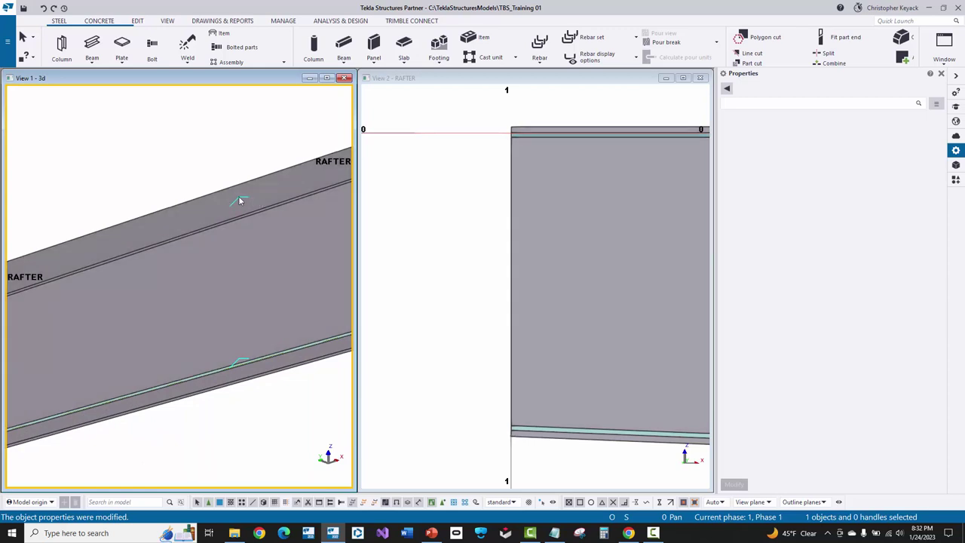
{"action": "left_click", "coordinate": [241, 199]}
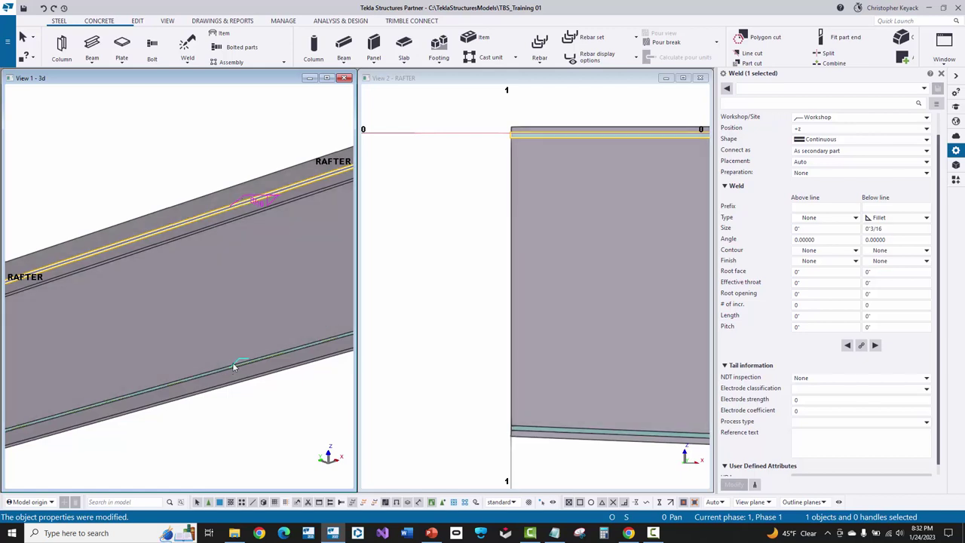
{"action": "scroll", "coordinate": [234, 366], "scroll_direction": "up", "scroll_amount": 4}
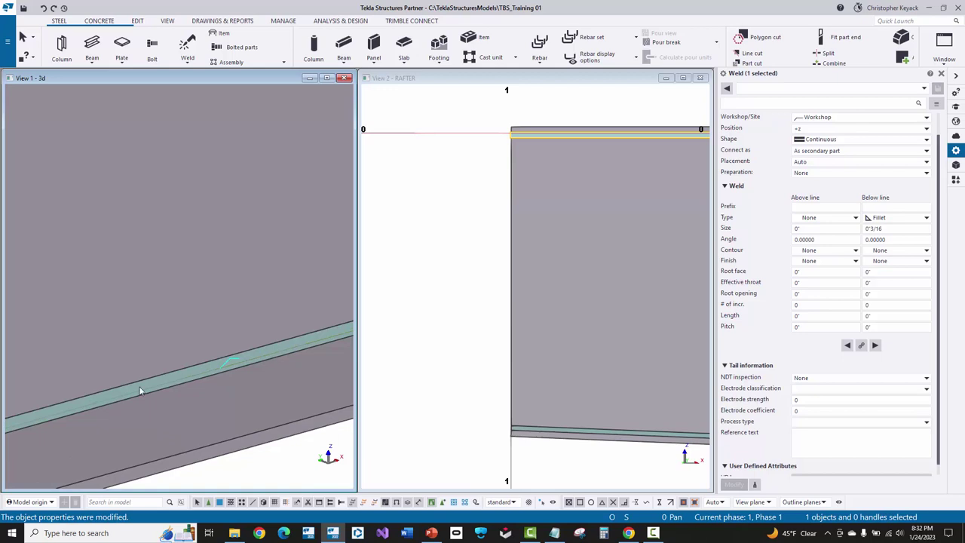
{"action": "scroll", "coordinate": [151, 378], "scroll_direction": "down", "scroll_amount": 3}
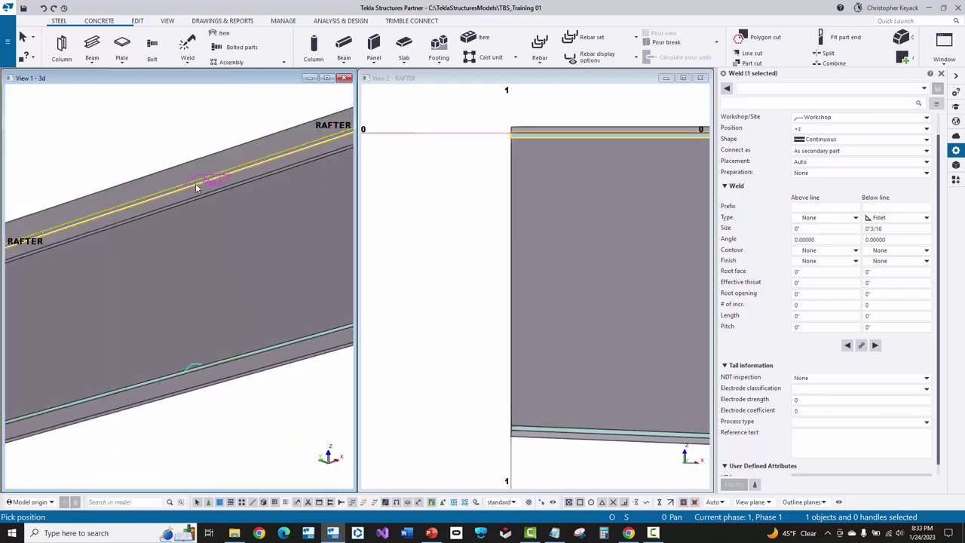
{"action": "middle_click_drag", "start_coordinate": [214, 278], "coordinate": [158, 317], "text": "ctrl"}
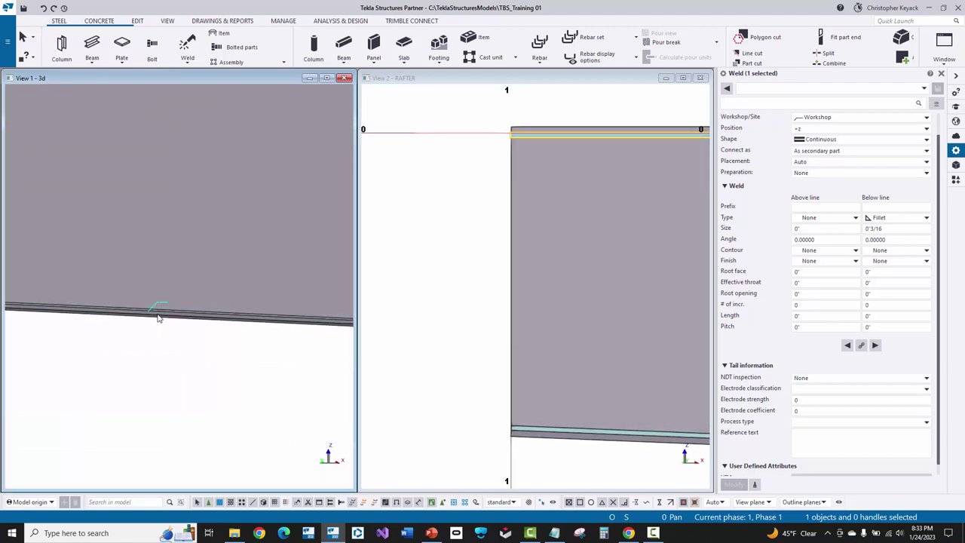
{"action": "middle_click_drag", "start_coordinate": [496, 194], "coordinate": [413, 184]}
{"action": "left_click", "coordinate": [413, 184]}
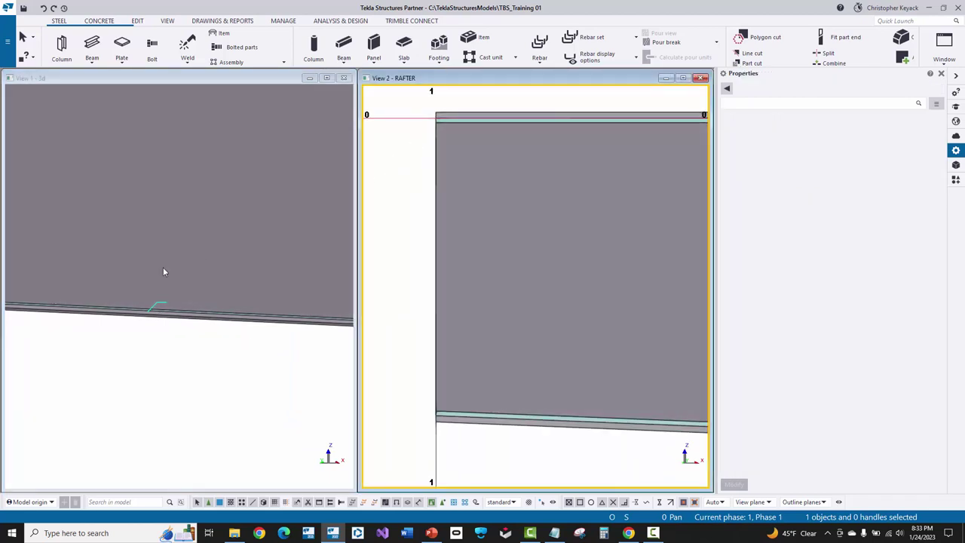
- Examine the bottom and top flange fillet welds in close-up at the rafter's grid 1 end, selecting each in turn
{"action": "middle_click_drag", "start_coordinate": [163, 271], "coordinate": [159, 309], "text": "ctrl"}
{"action": "scroll", "coordinate": [163, 325], "scroll_direction": "up", "scroll_amount": 6}
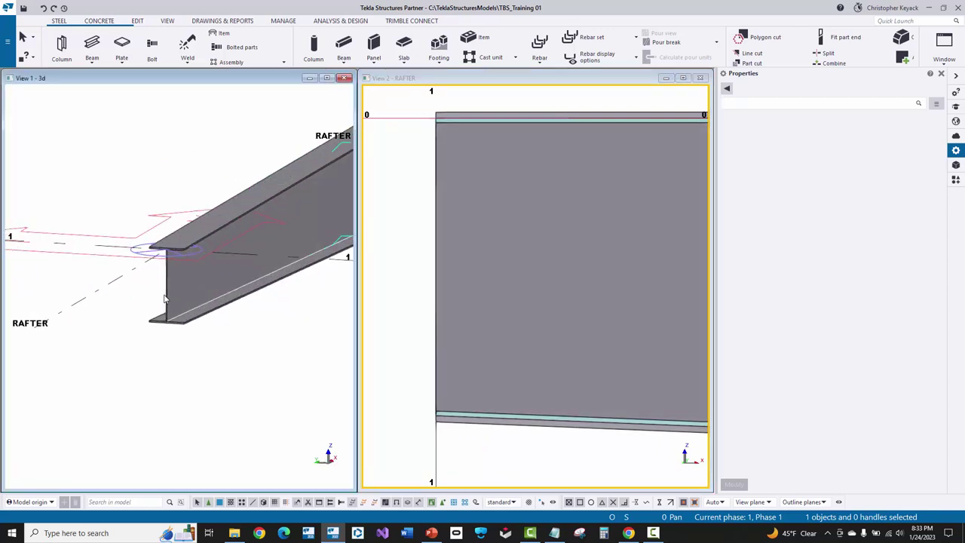
{"action": "left_click", "coordinate": [175, 352]}
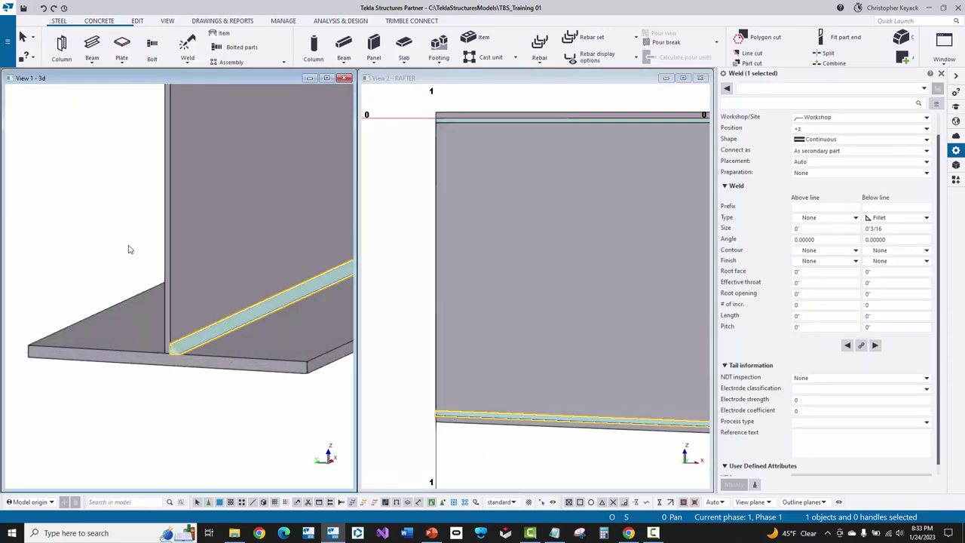
{"action": "middle_click_drag", "start_coordinate": [128, 248], "coordinate": [126, 377]}
{"action": "middle_click_drag", "start_coordinate": [135, 229], "coordinate": [133, 250], "text": "ctrl"}
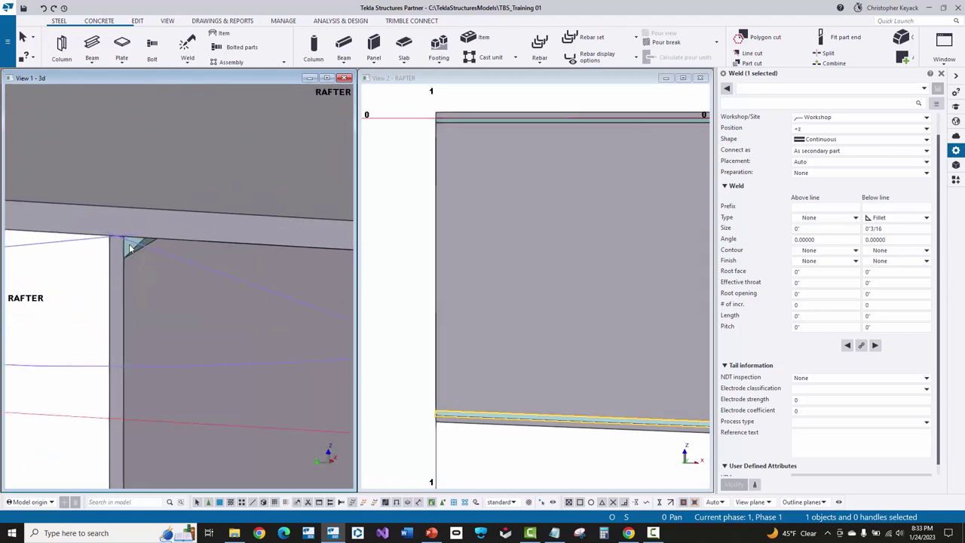
{"action": "left_click", "coordinate": [133, 249]}
{"action": "scroll", "coordinate": [95, 302], "scroll_direction": "down", "scroll_amount": 8}
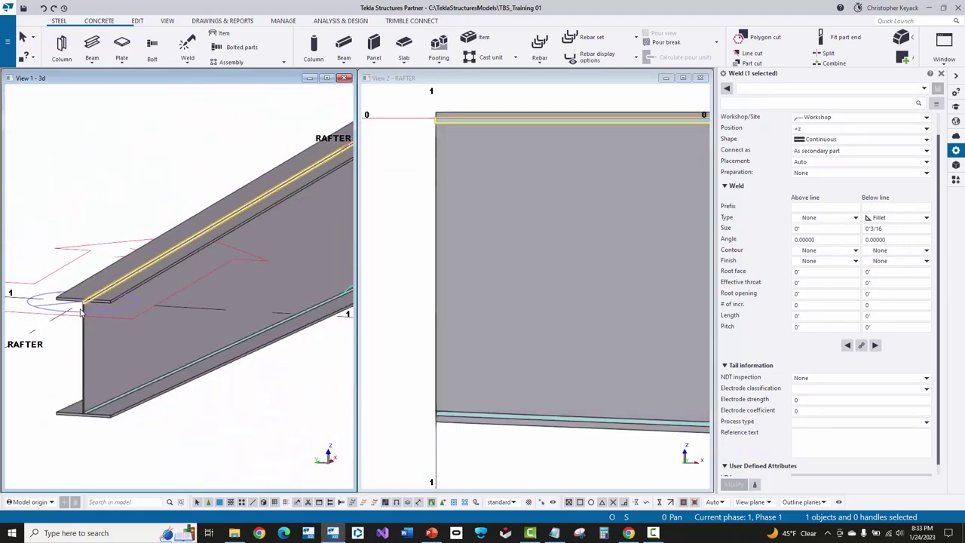
- Select the bottom and top flange welds of the second web plate and inspect them from both sides of the rafter
{"action": "scroll", "coordinate": [151, 283], "scroll_direction": "up", "scroll_amount": 6}
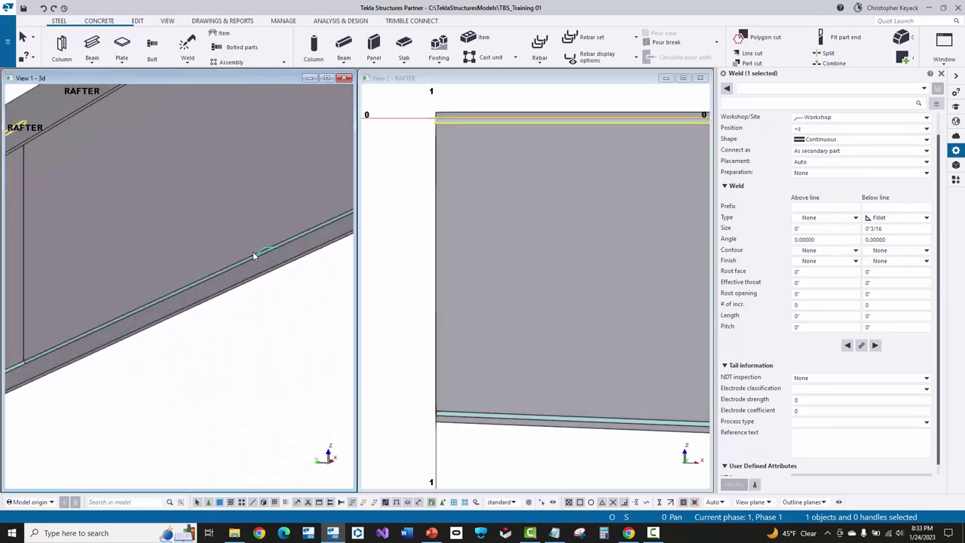
{"action": "left_click", "coordinate": [266, 250]}
{"action": "scroll", "coordinate": [176, 280], "scroll_direction": "down", "scroll_amount": 4}
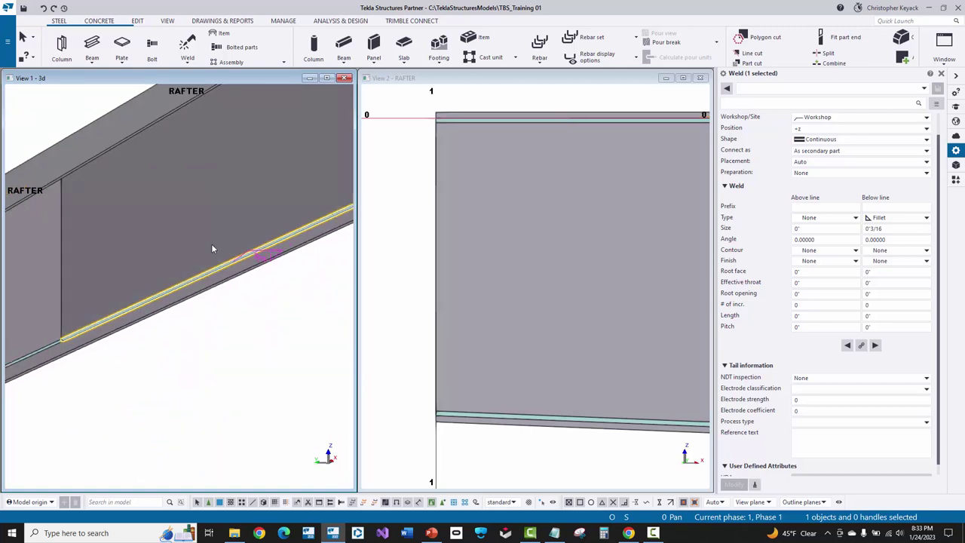
{"action": "left_click", "coordinate": [223, 181]}
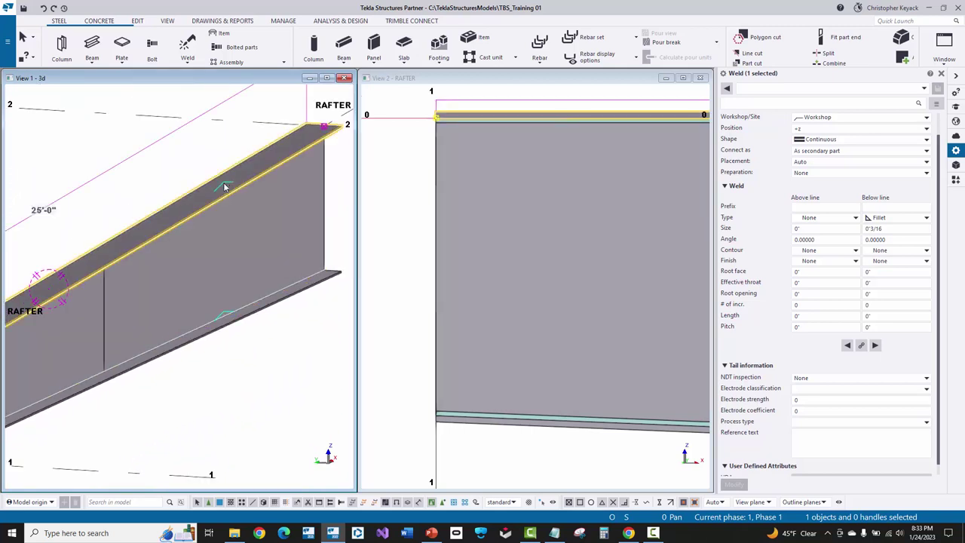
{"action": "left_click", "coordinate": [224, 190]}
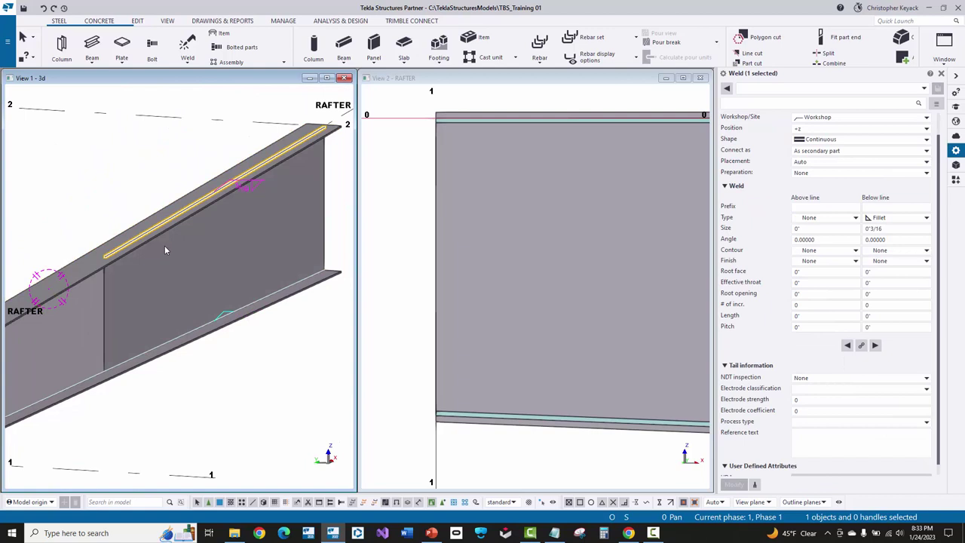
{"action": "key", "text": "ctrl+m"}
{"action": "left_click", "coordinate": [267, 160]}
{"action": "middle_click_drag", "start_coordinate": [267, 160], "coordinate": [172, 259], "text": "ctrl"}
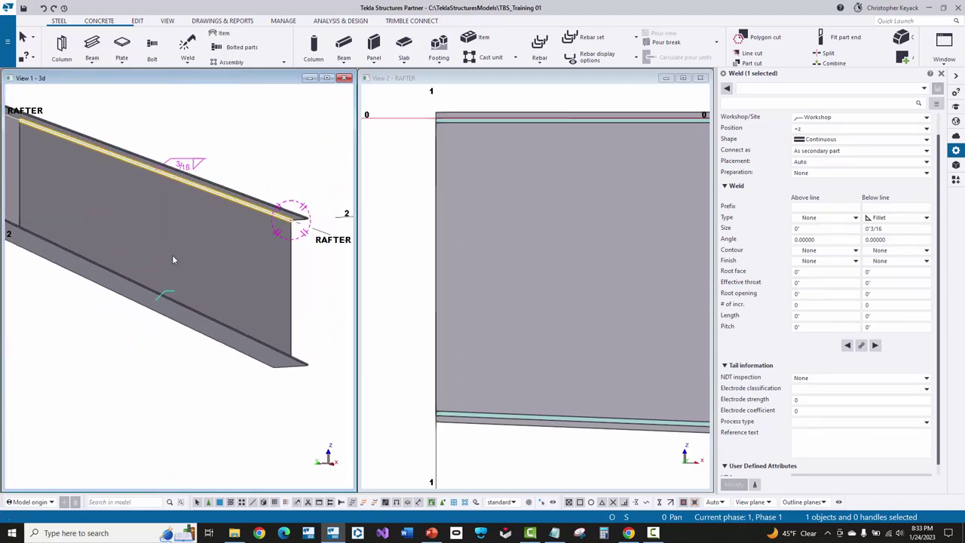
{"action": "left_click", "coordinate": [210, 150]}
{"action": "mouse_move", "coordinate": [210, 150]}
{"action": "middle_mouse_down", "text": "ctrl"}
{"action": "mouse_move", "coordinate": [150, 153]}
{"action": "mouse_move", "coordinate": [112, 203]}
{"action": "mouse_move", "coordinate": [101, 198]}
{"action": "mouse_move", "coordinate": [297, 215]}
{"action": "mouse_move", "coordinate": [229, 241]}
{"action": "middle_mouse_up", "text": "ctrl"}
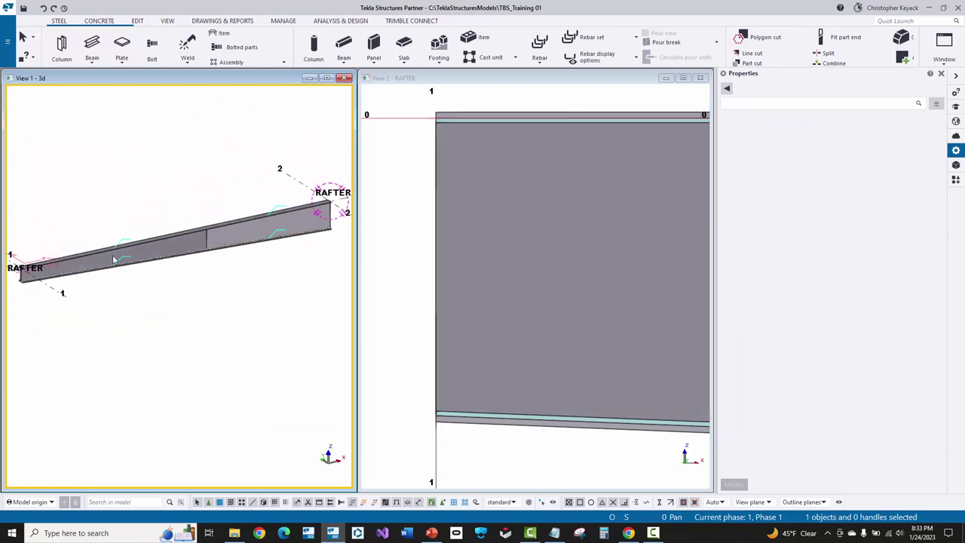
- Start a polygon weld with the web plate nearest grid 1 as the main part and the adjoining web plate as the secondary part
{"action": "middle_click_drag", "start_coordinate": [42, 269], "coordinate": [62, 262]}
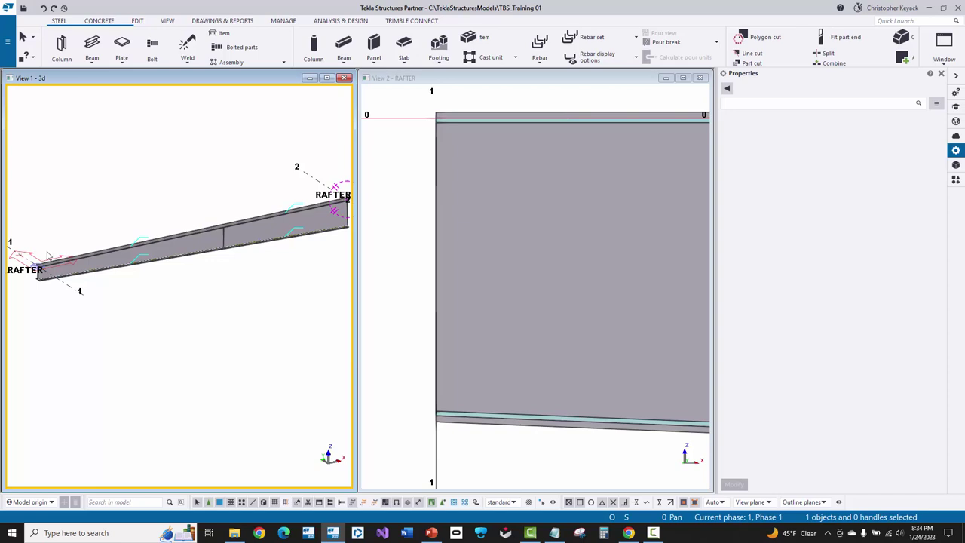
{"action": "scroll", "coordinate": [45, 257], "scroll_direction": "up", "scroll_amount": 2}
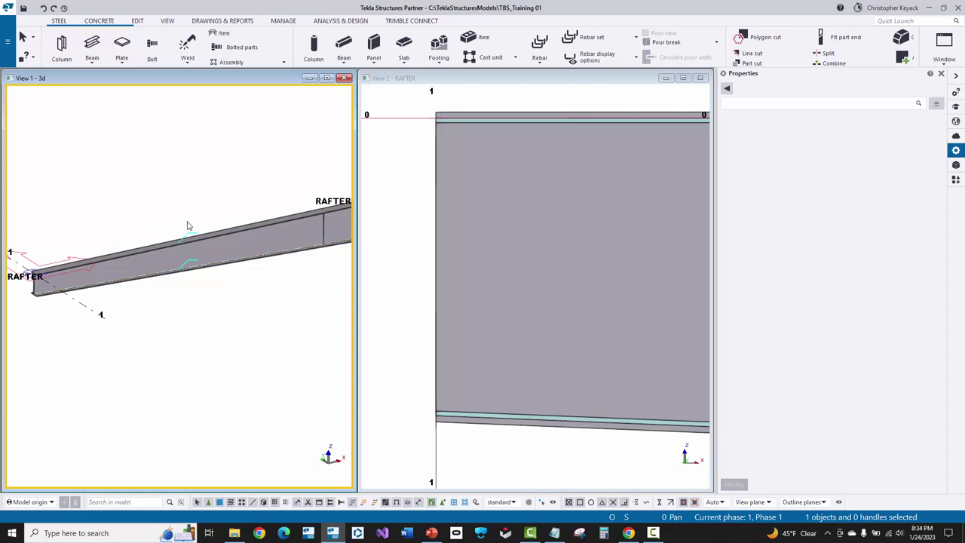
{"action": "scroll", "coordinate": [543, 264], "scroll_direction": "down", "scroll_amount": 5}
{"action": "scroll", "coordinate": [531, 289], "scroll_direction": "up", "scroll_amount": 5}
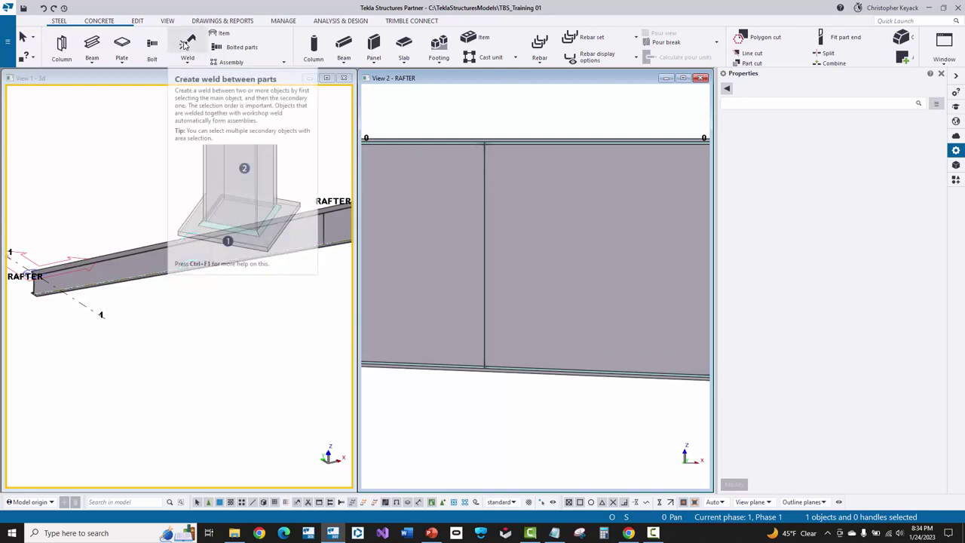
{"action": "left_click", "coordinate": [185, 45]}
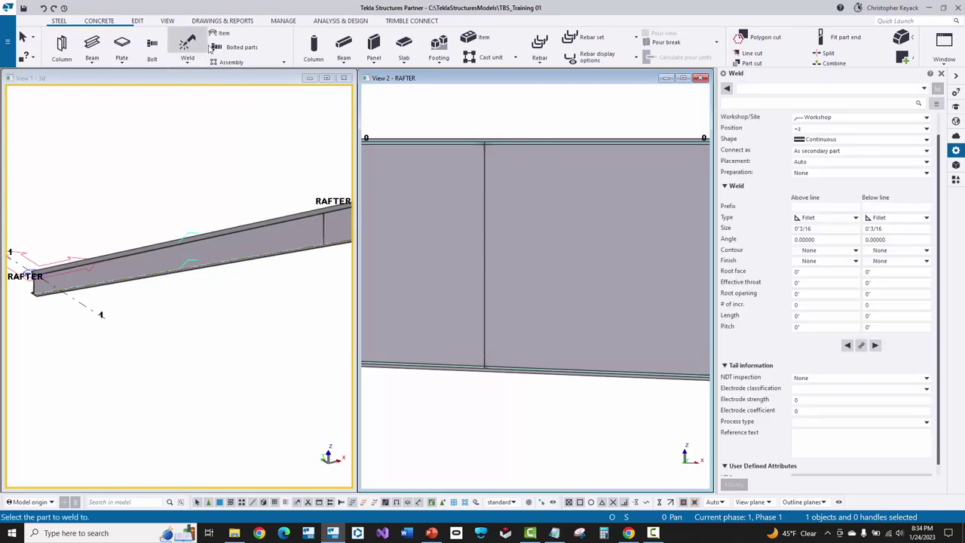
{"action": "left_click", "coordinate": [490, 154]}
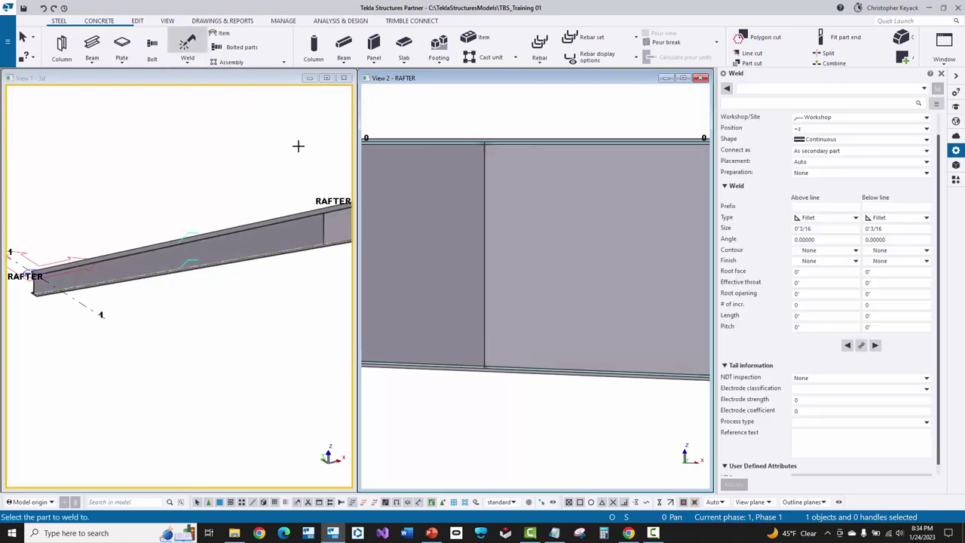
{"action": "left_click", "coordinate": [188, 60]}
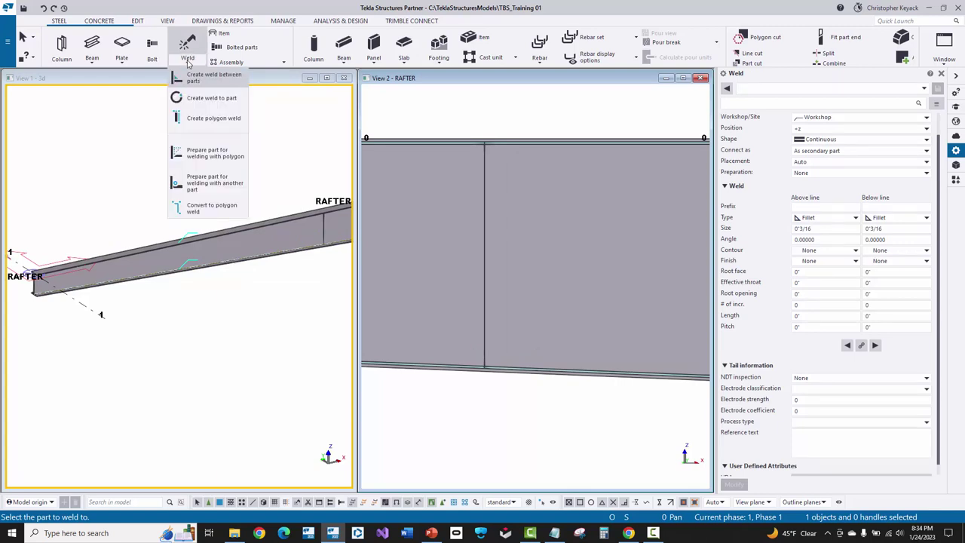
{"action": "left_click", "coordinate": [213, 117]}
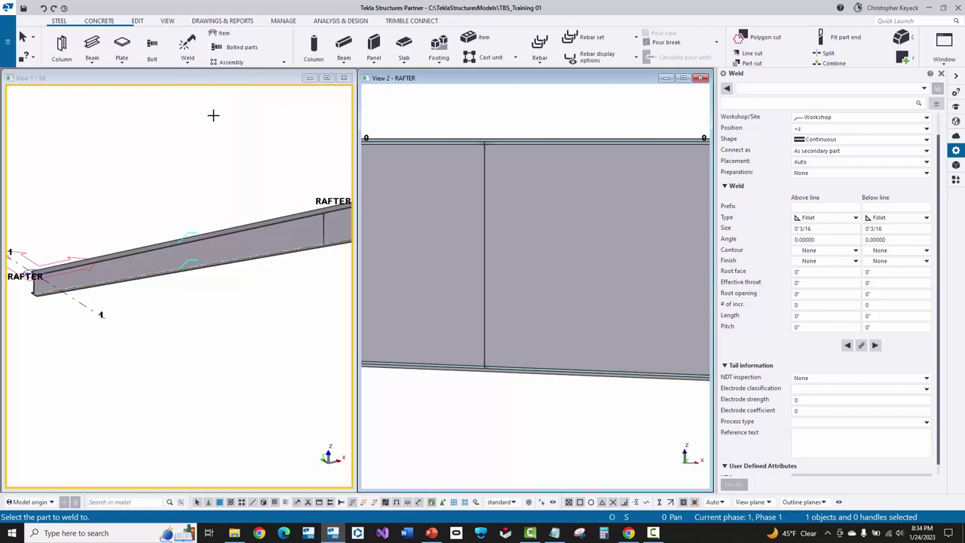
{"action": "left_click", "coordinate": [447, 180]}
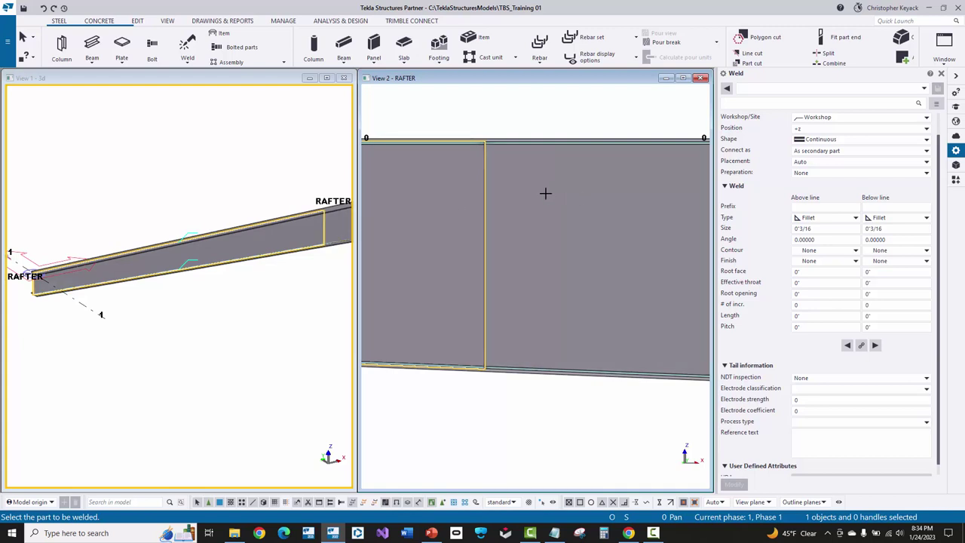
{"action": "left_click", "coordinate": [545, 193]}
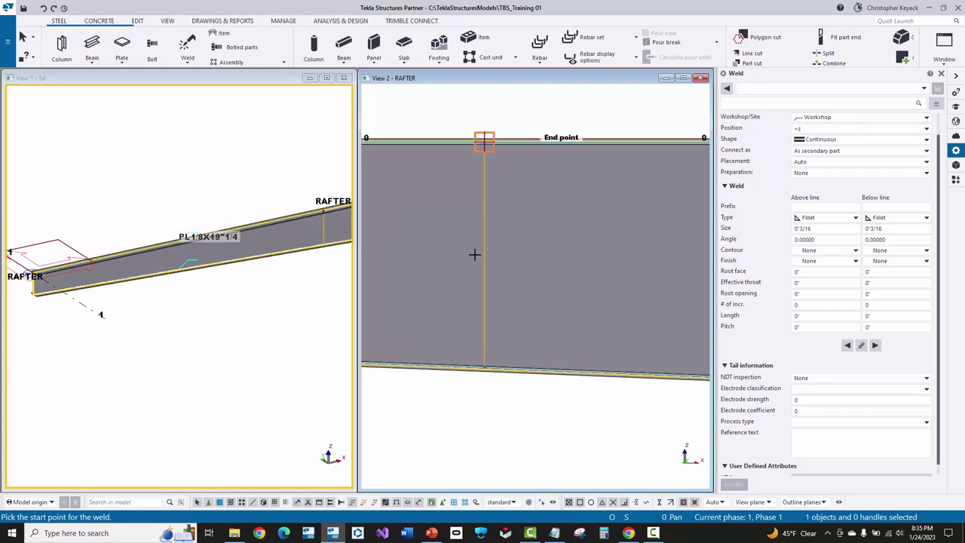
- Create the polygon weld along the joint between the two webs, from its bottom end point to its top end point
{"action": "scroll", "coordinate": [463, 353], "scroll_direction": "up", "scroll_amount": 2}
{"action": "scroll", "coordinate": [528, 377], "scroll_direction": "up", "scroll_amount": 1}
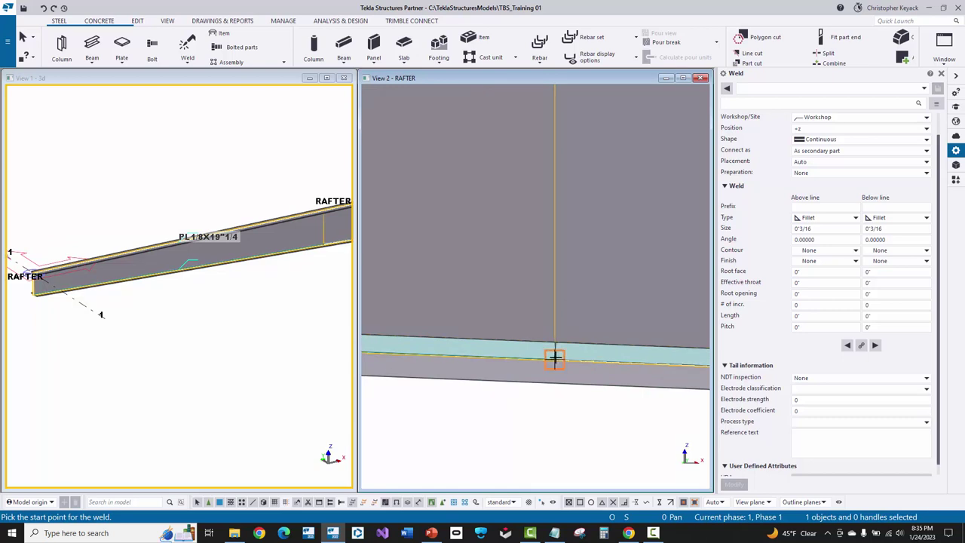
{"action": "left_click", "coordinate": [555, 358]}
{"action": "scroll", "coordinate": [491, 355], "scroll_direction": "down", "scroll_amount": 2}
{"action": "scroll", "coordinate": [525, 291], "scroll_direction": "up", "scroll_amount": 2}
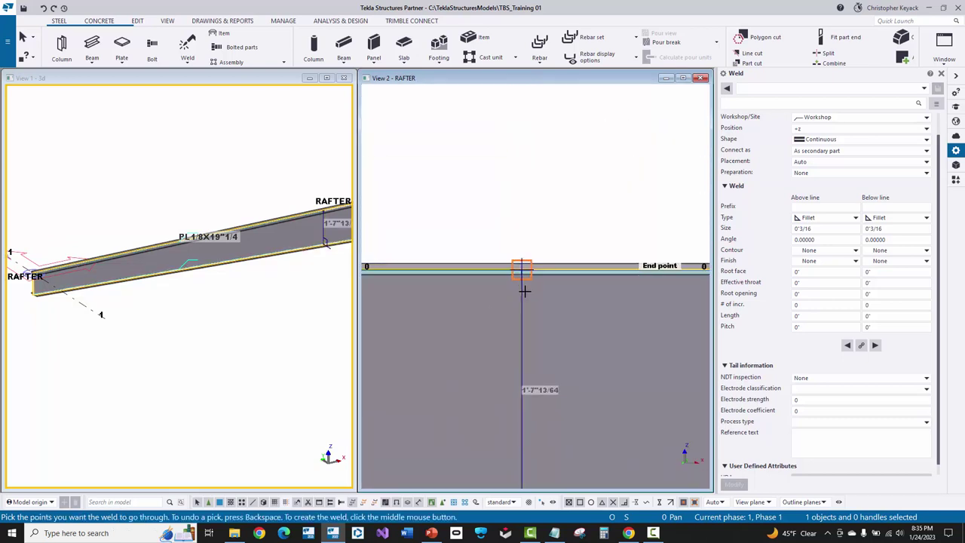
{"action": "scroll", "coordinate": [491, 276], "scroll_direction": "up", "scroll_amount": 3}
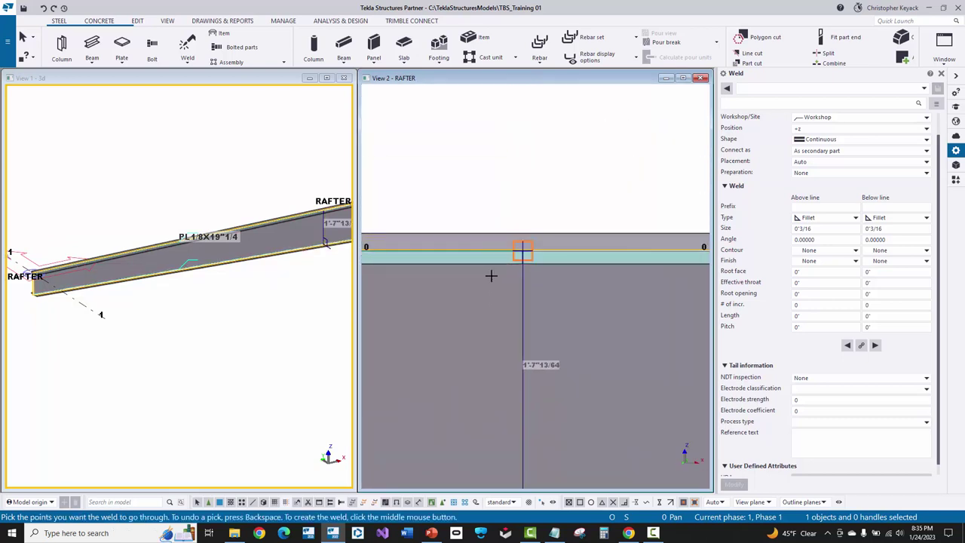
{"action": "left_click", "coordinate": [525, 249]}
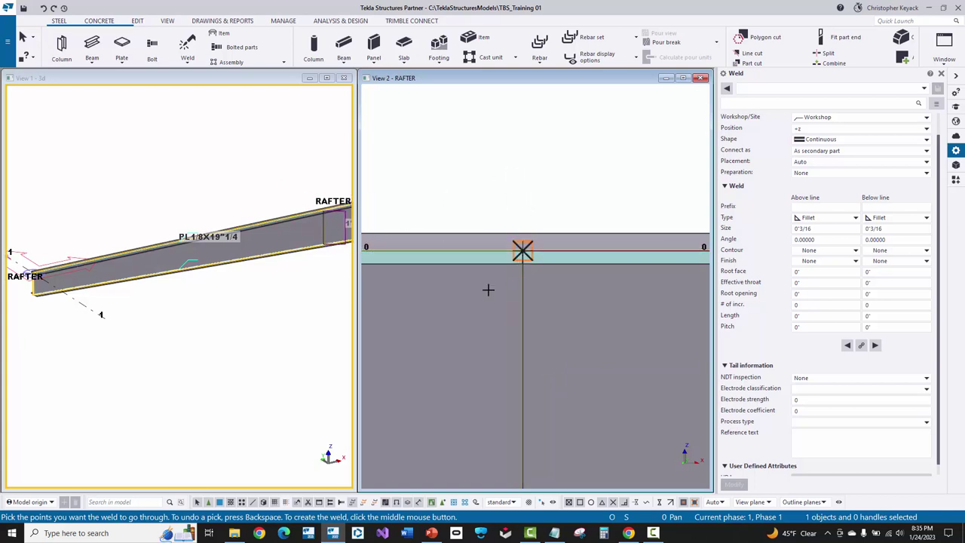
{"action": "scroll", "coordinate": [520, 264], "scroll_direction": "down", "scroll_amount": 1}
{"action": "scroll", "coordinate": [520, 264], "scroll_direction": "down", "scroll_amount": 1}
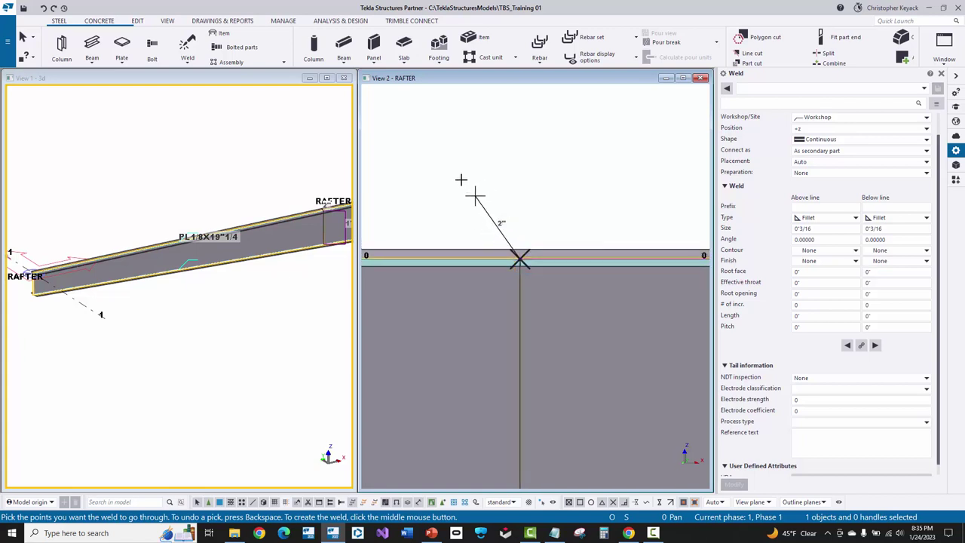
{"action": "middle_click", "coordinate": [463, 200]}
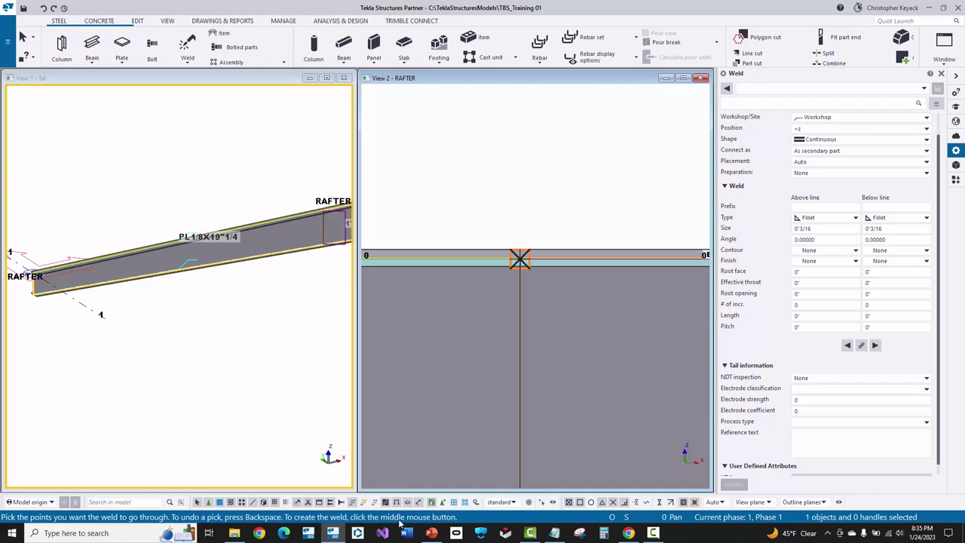
{"action": "middle_click", "coordinate": [483, 147]}
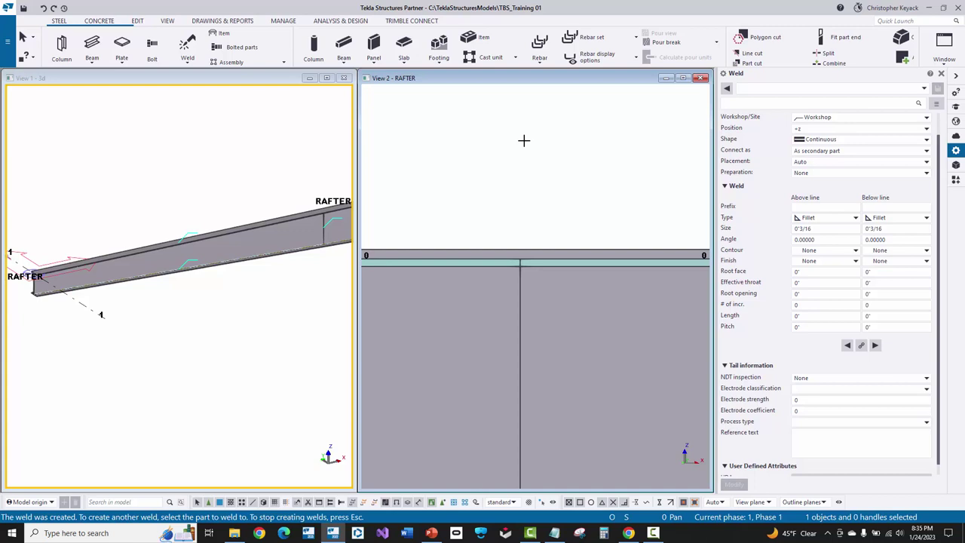
{"action": "right_click", "coordinate": [524, 141]}
{"action": "left_click", "coordinate": [548, 144]}
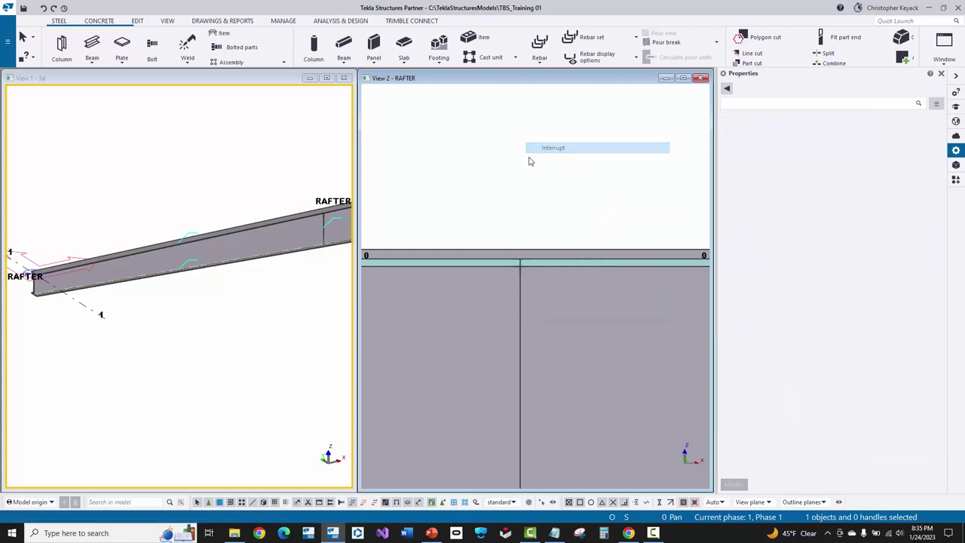
- Select the polygon weld between the two webs and inspect its properties and end handles in both views
{"action": "left_click", "coordinate": [528, 250]}
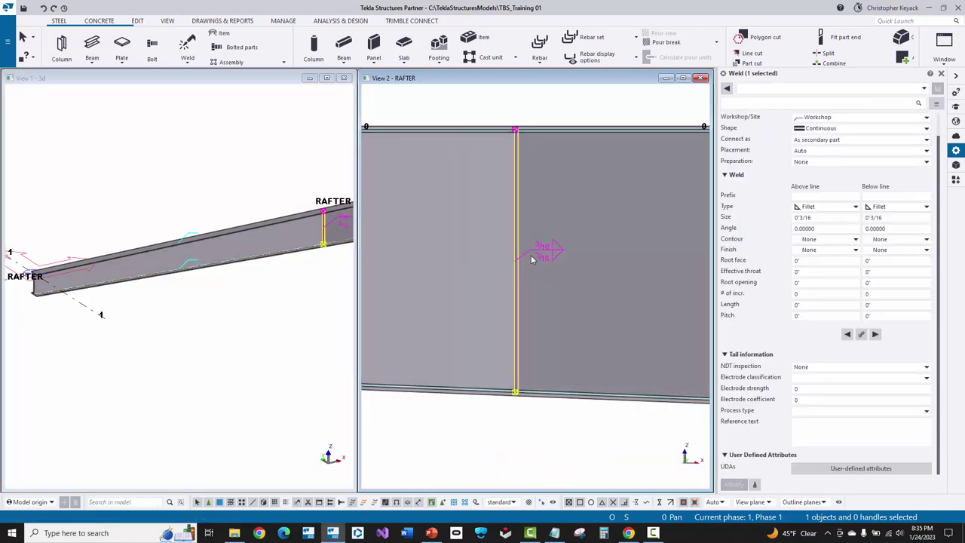
{"action": "scroll", "coordinate": [175, 229], "scroll_direction": "up", "scroll_amount": 5}
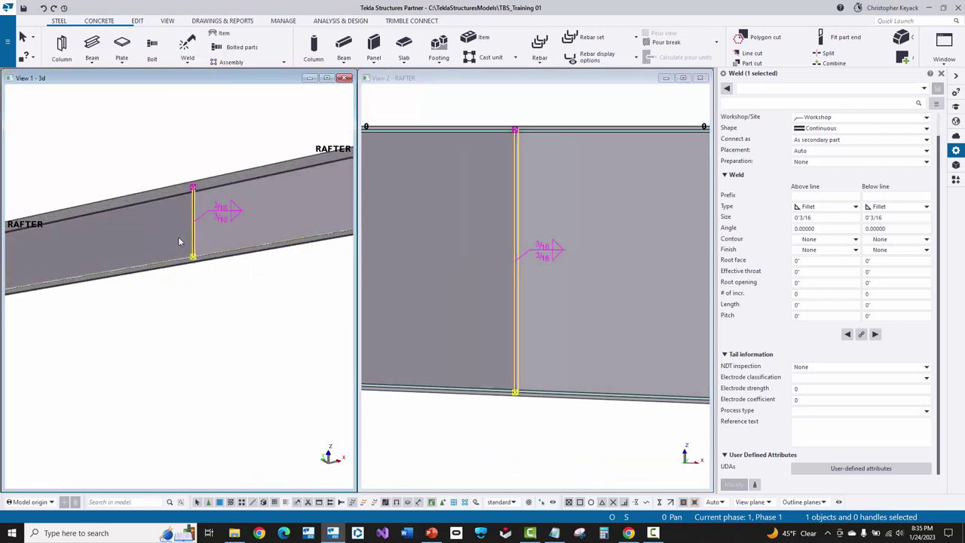
{"action": "scroll", "coordinate": [221, 173], "scroll_direction": "up", "scroll_amount": 2}
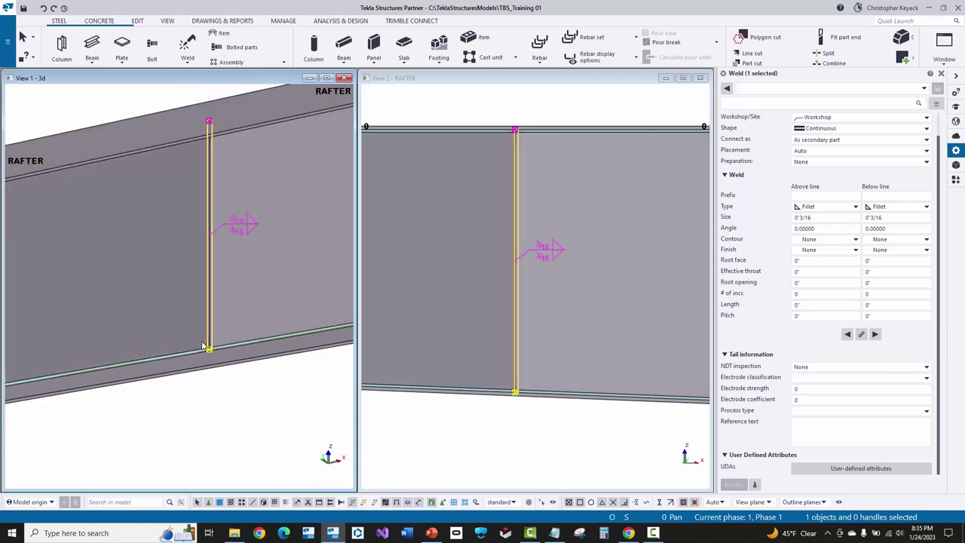
{"action": "left_click", "coordinate": [209, 121]}
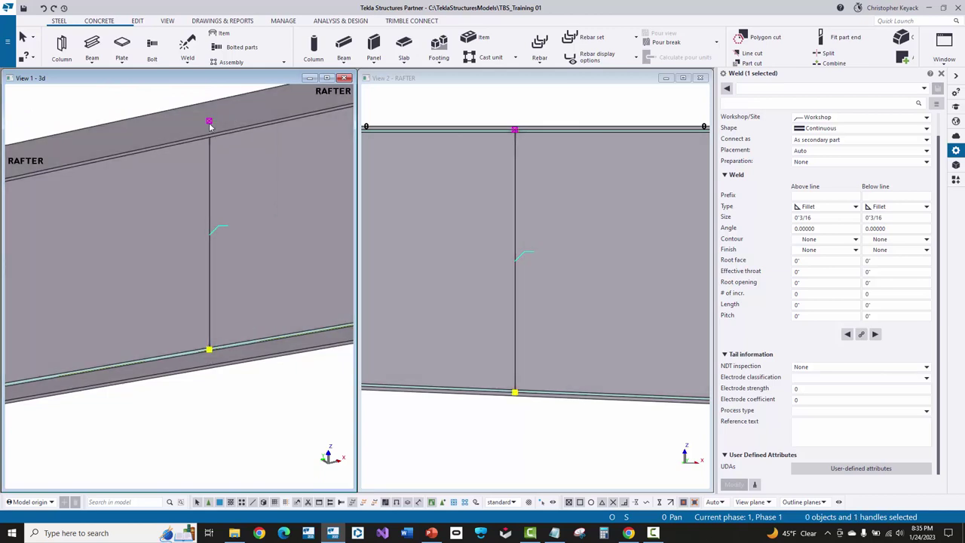
{"action": "left_click", "coordinate": [221, 230]}
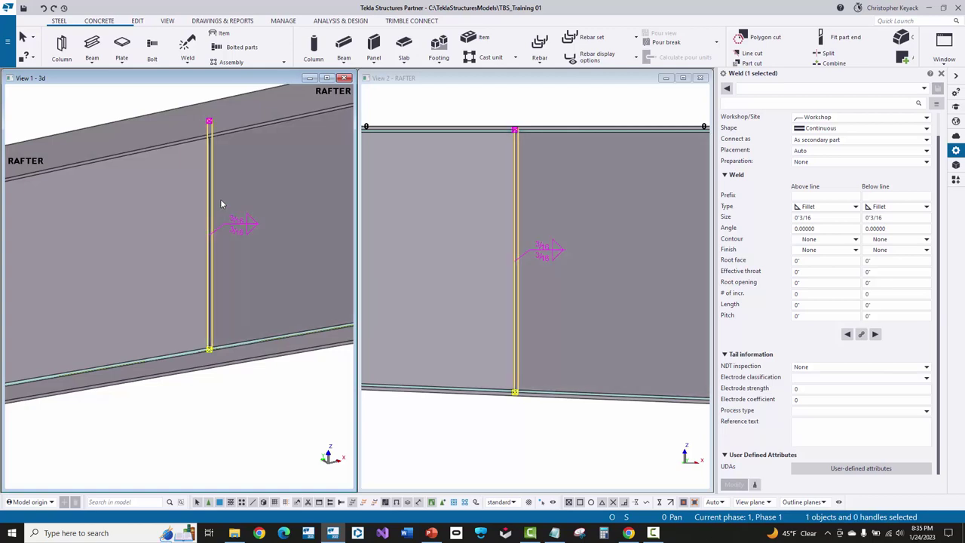
{"action": "middle_click_drag", "start_coordinate": [219, 199], "coordinate": [278, 298], "text": "ctrl"}
- Review the Position options of the second web's bottom flange weld
{"action": "left_click", "coordinate": [219, 342]}
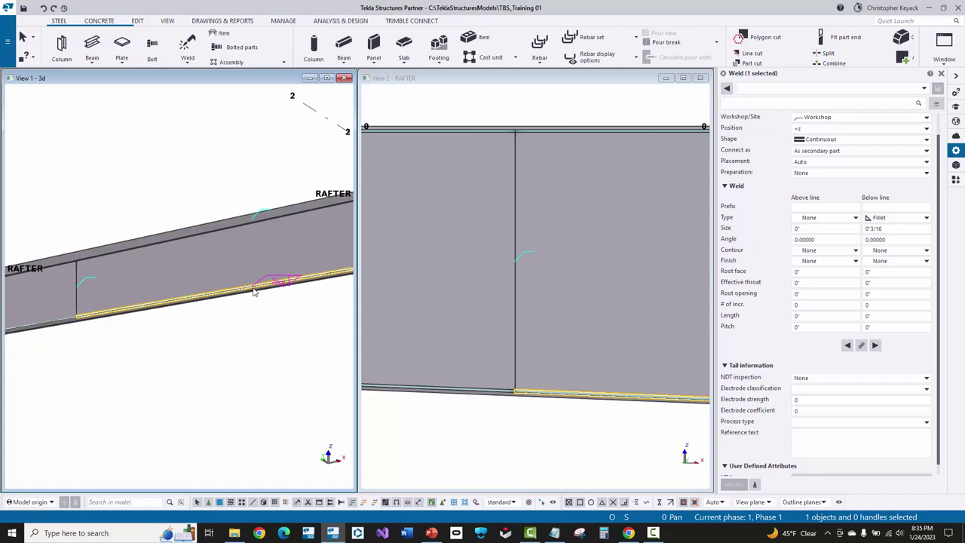
{"action": "left_click", "coordinate": [808, 130]}
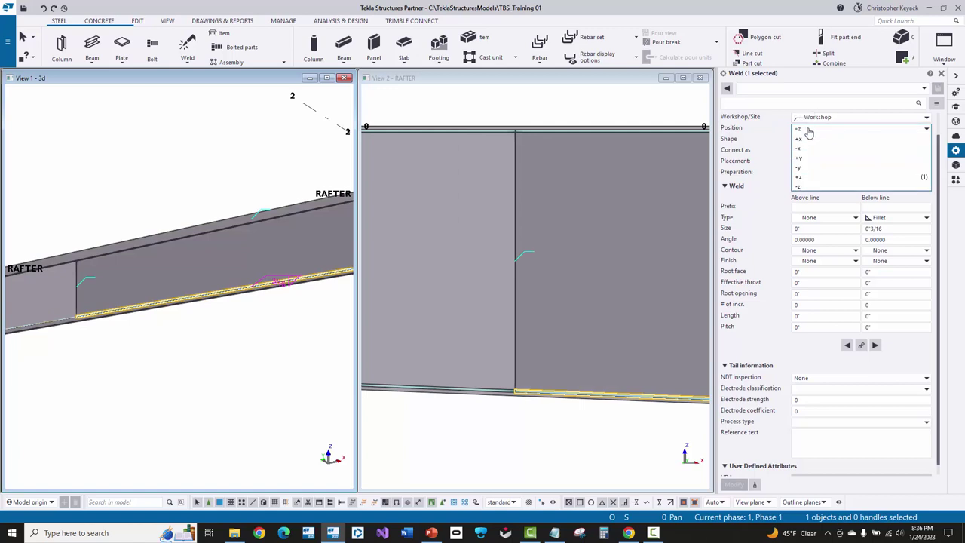
{"action": "left_click", "coordinate": [811, 130]}
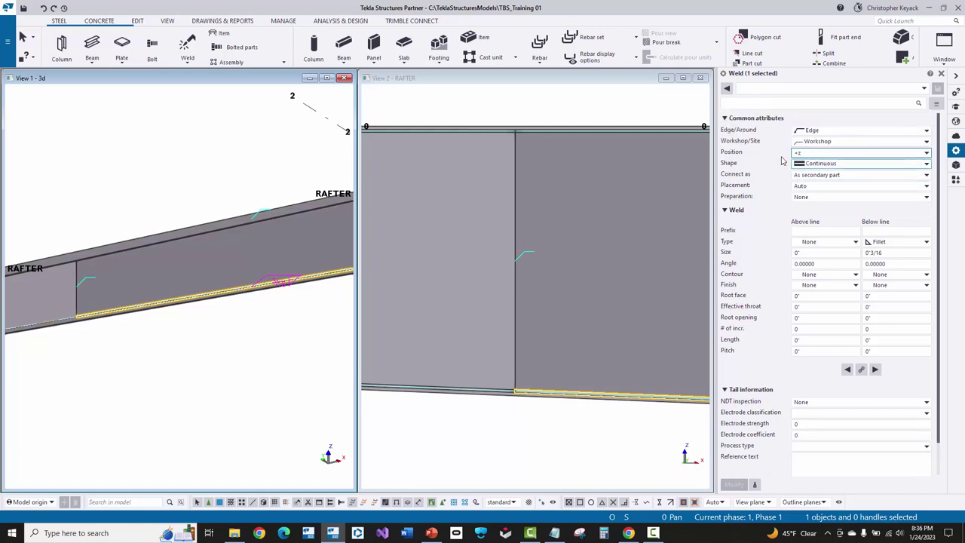
{"action": "left_click", "coordinate": [805, 154]}
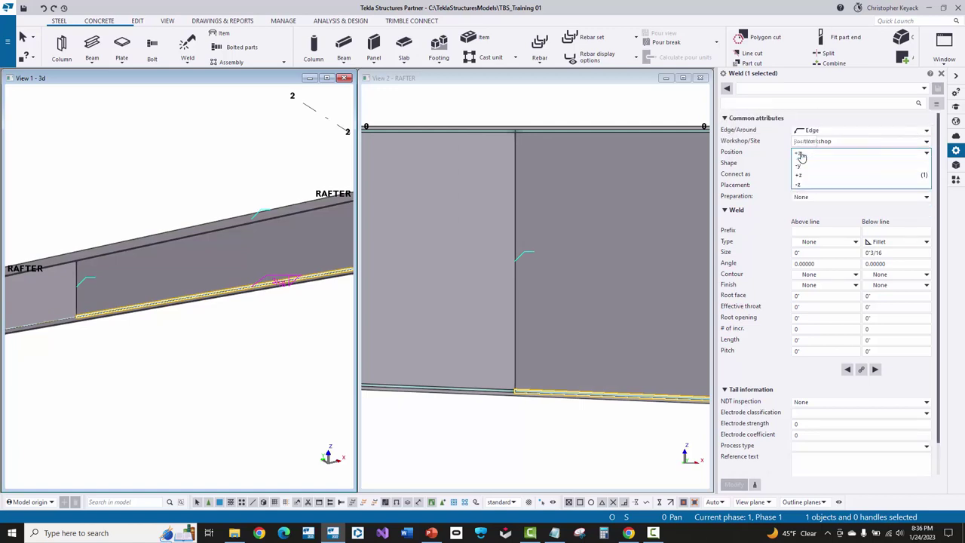
{"action": "left_click", "coordinate": [816, 157]}
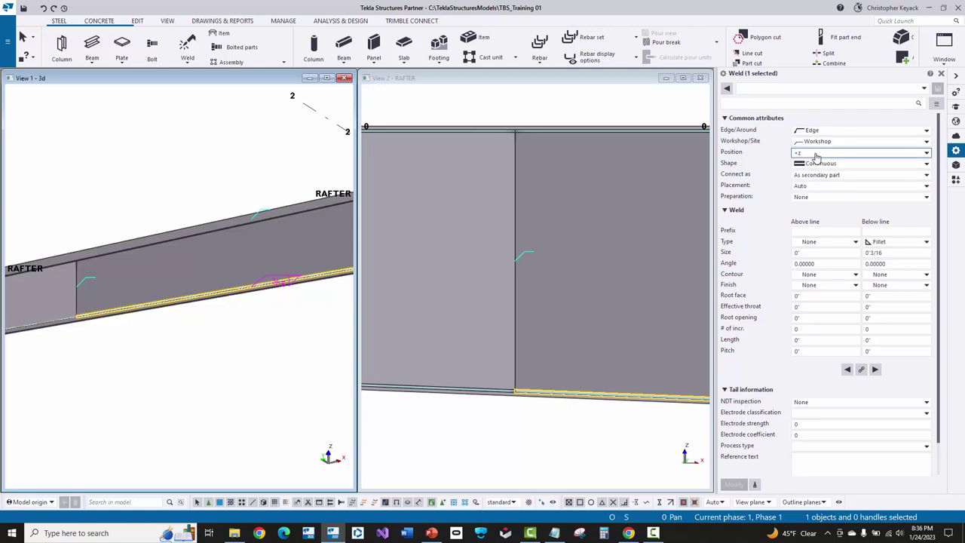
{"action": "left_click", "coordinate": [817, 155]}
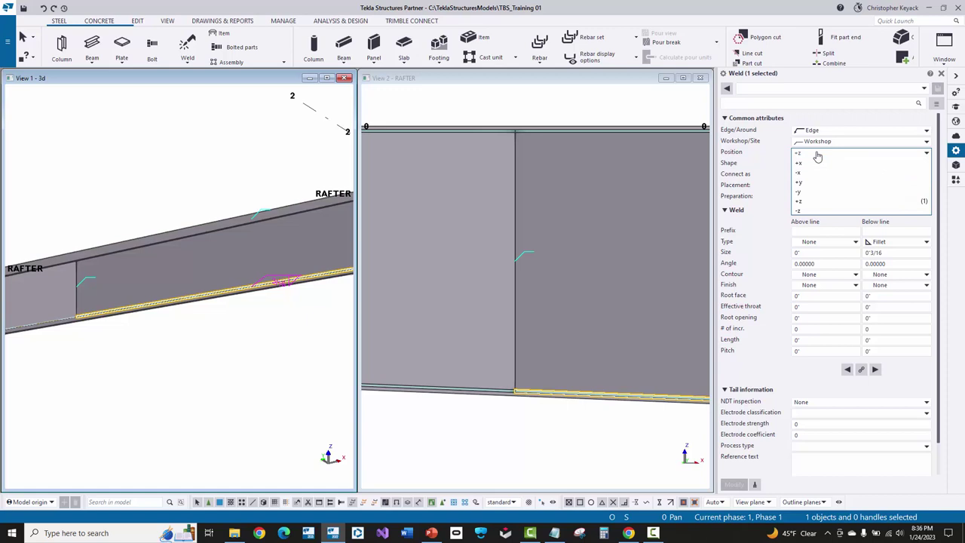
{"action": "left_click", "coordinate": [817, 155]}
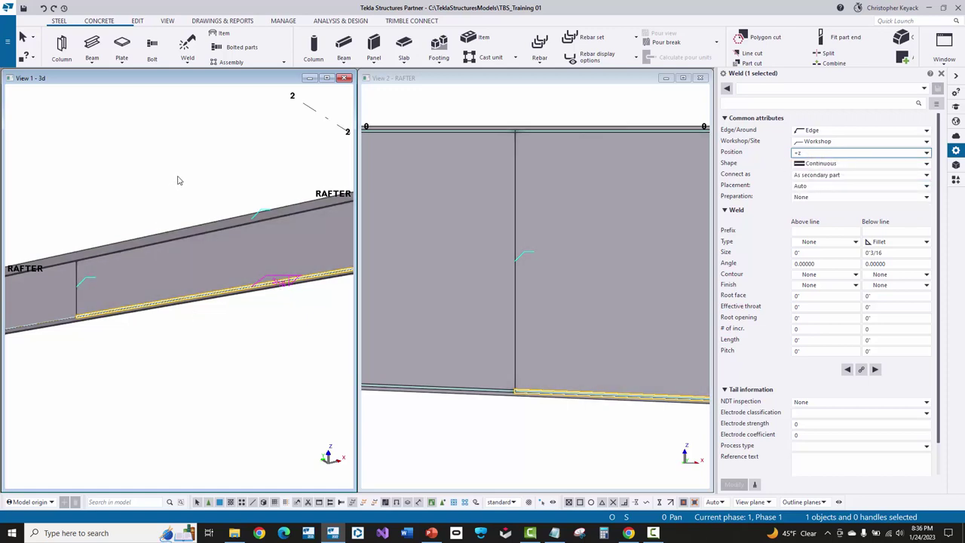
{"action": "left_click", "coordinate": [181, 178]}
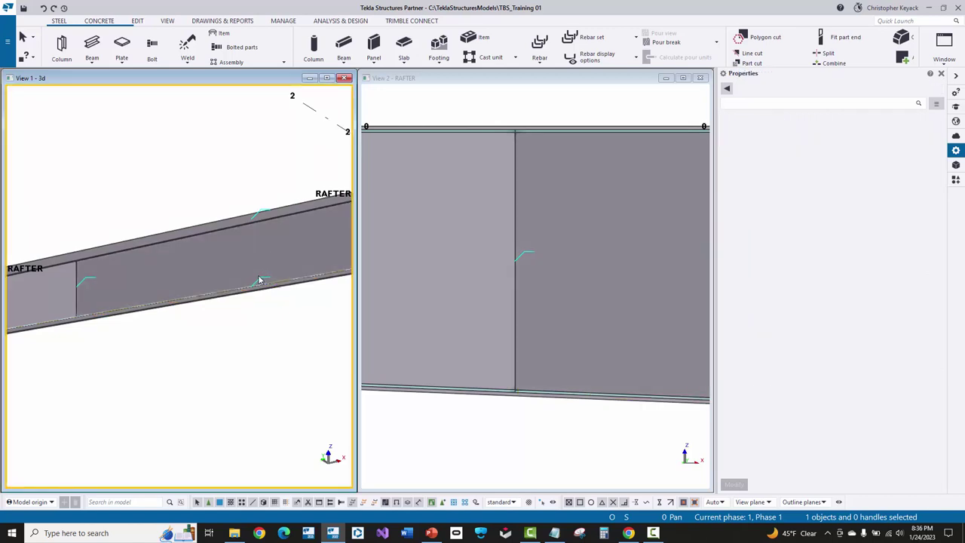
- Examine the lower end of the web-to-web polygon weld in close-up, showing the parts in the 3D view as semi-transparent
{"action": "scroll", "coordinate": [83, 286], "scroll_direction": "up", "scroll_amount": 5}
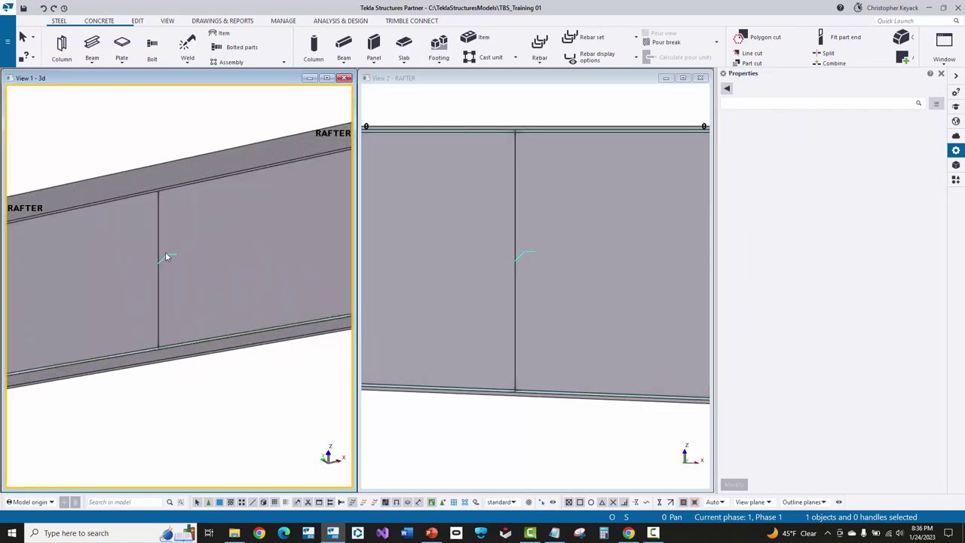
{"action": "left_click", "coordinate": [166, 269]}
{"action": "left_click", "coordinate": [159, 286]}
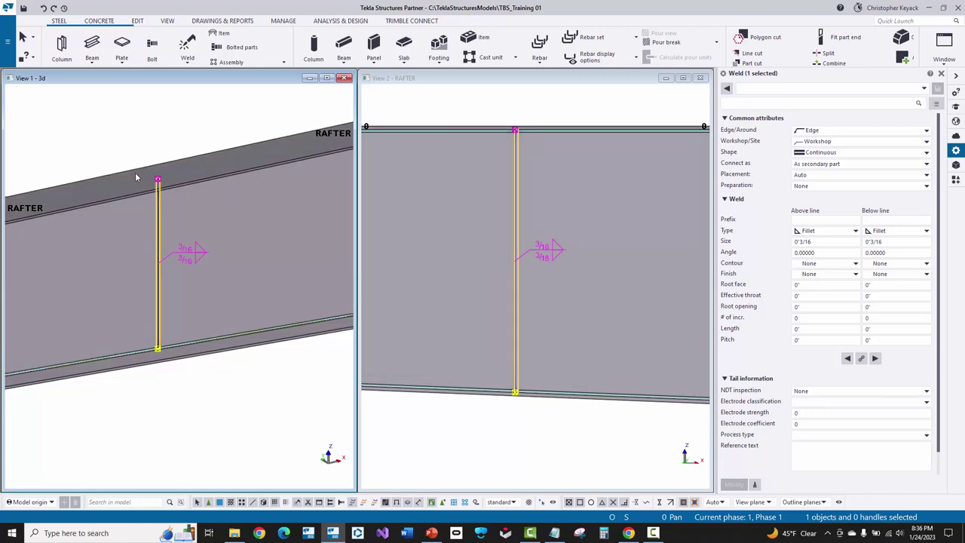
{"action": "scroll", "coordinate": [161, 354], "scroll_direction": "up", "scroll_amount": 5}
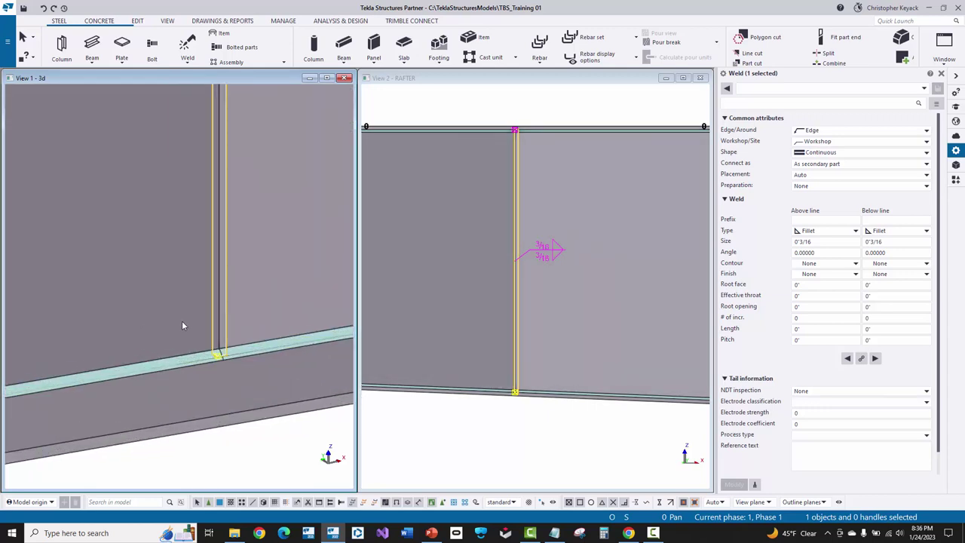
{"action": "scroll", "coordinate": [182, 324], "scroll_direction": "up", "scroll_amount": 2}
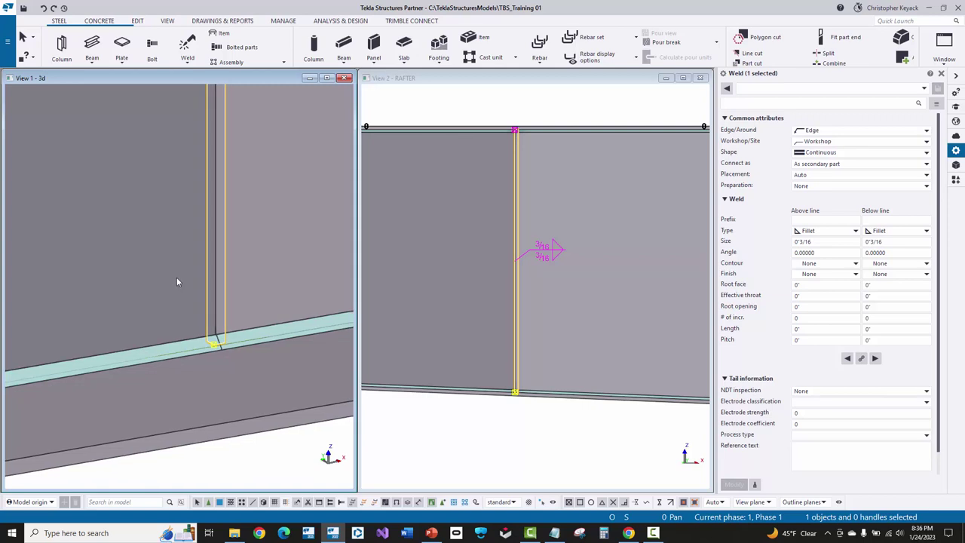
{"action": "scroll", "coordinate": [178, 279], "scroll_direction": "down", "scroll_amount": 1}
{"action": "key", "text": "ctrl+2"}
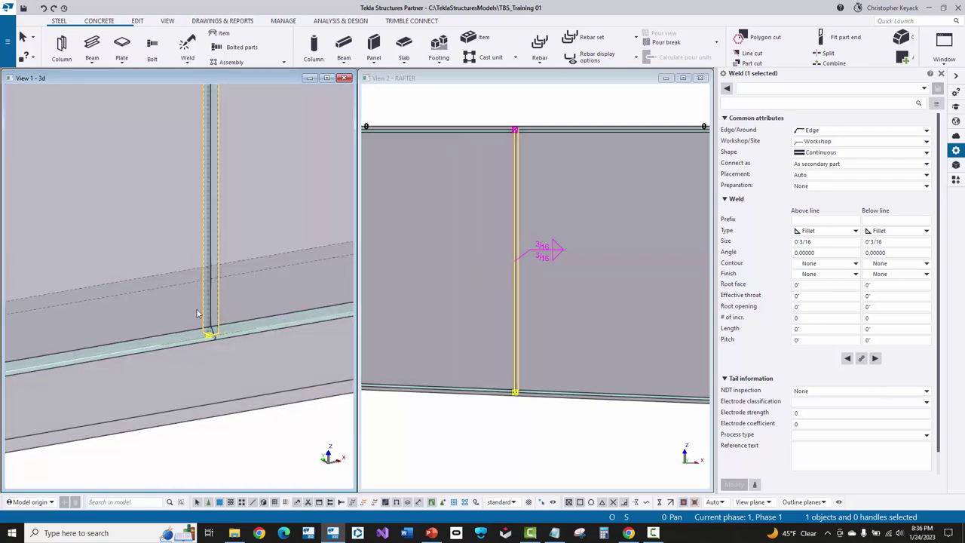
- Examine how the lower end of the web-to-web polygon weld lines up with the web edges at the joint
{"action": "scroll", "coordinate": [203, 324], "scroll_direction": "up", "scroll_amount": 3}
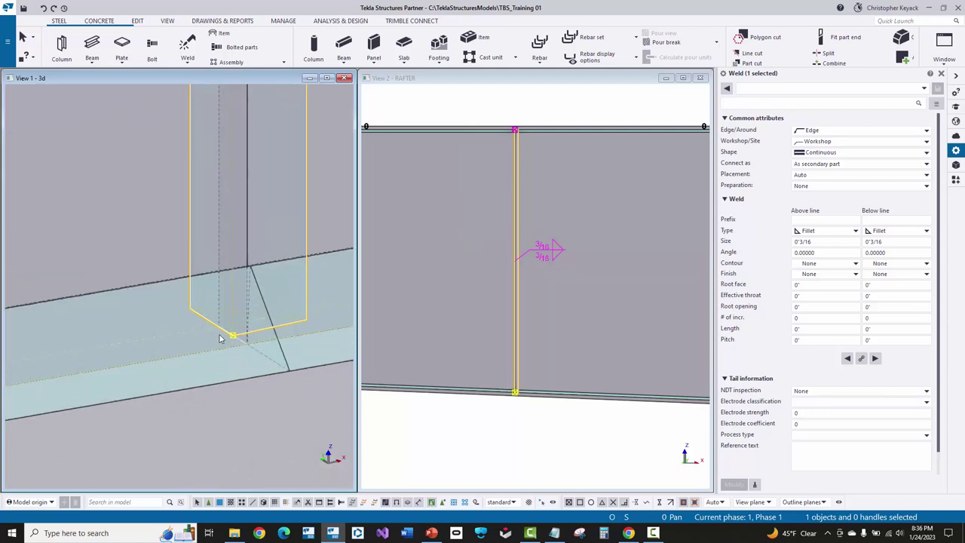
{"action": "scroll", "coordinate": [220, 338], "scroll_direction": "up", "scroll_amount": 2}
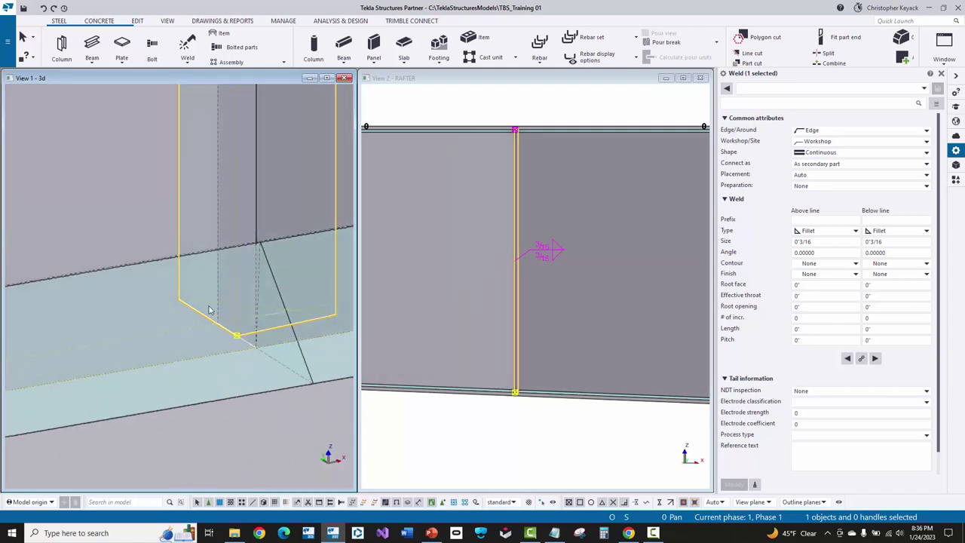
{"action": "left_click", "coordinate": [218, 281]}
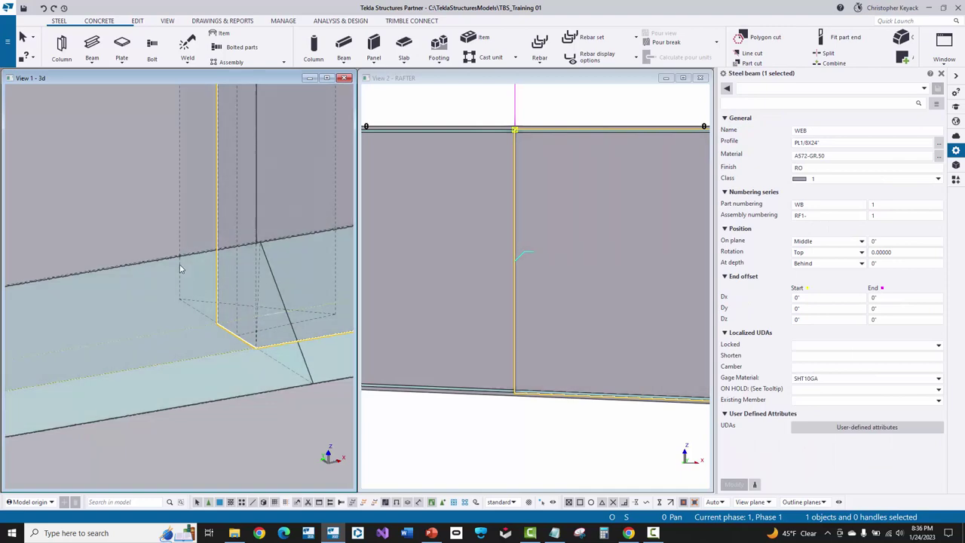
{"action": "left_click", "coordinate": [198, 297]}
{"action": "middle_click_drag", "start_coordinate": [181, 304], "coordinate": [159, 293]}
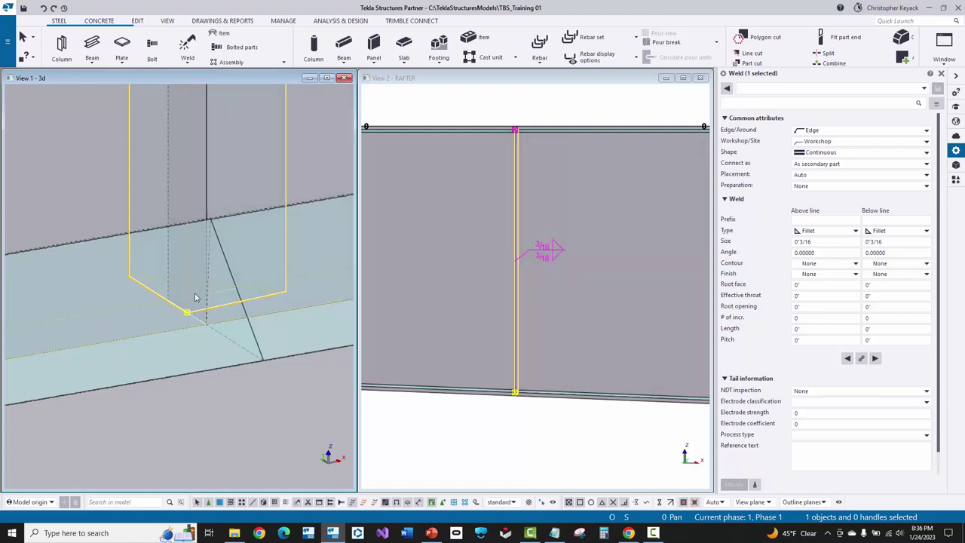
{"action": "scroll", "coordinate": [483, 225], "scroll_direction": "down", "scroll_amount": 2}
{"action": "scroll", "coordinate": [493, 225], "scroll_direction": "down", "scroll_amount": 4}
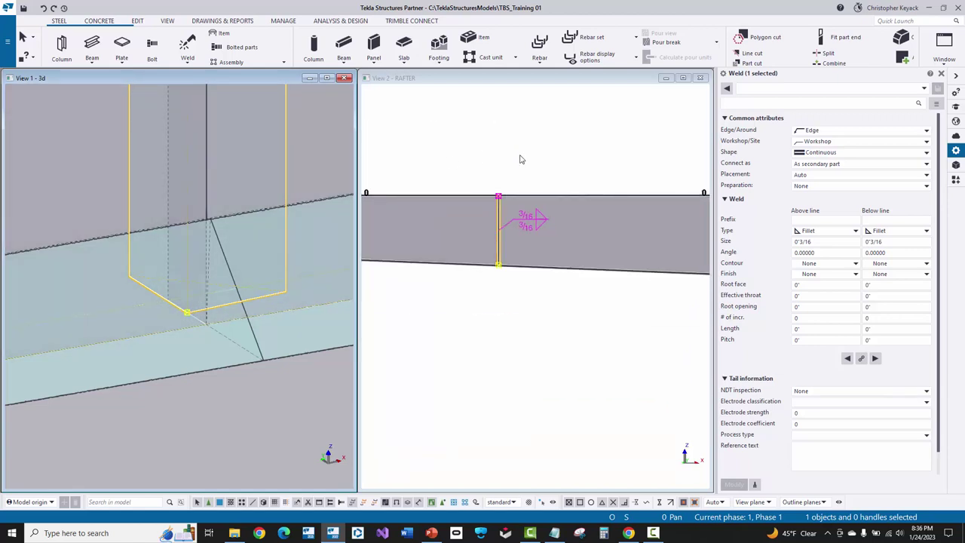
{"action": "scroll", "coordinate": [558, 242], "scroll_direction": "down", "scroll_amount": 2}
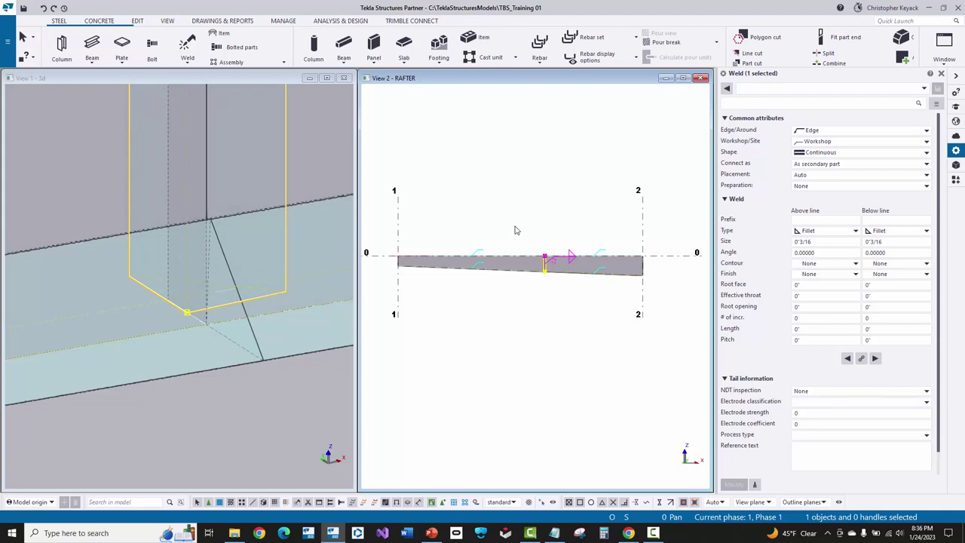
- Move the polygon weld from its lower end point to the adjacent bottom corner of the web at the joint
{"action": "scroll", "coordinate": [181, 306], "scroll_direction": "up", "scroll_amount": 3}
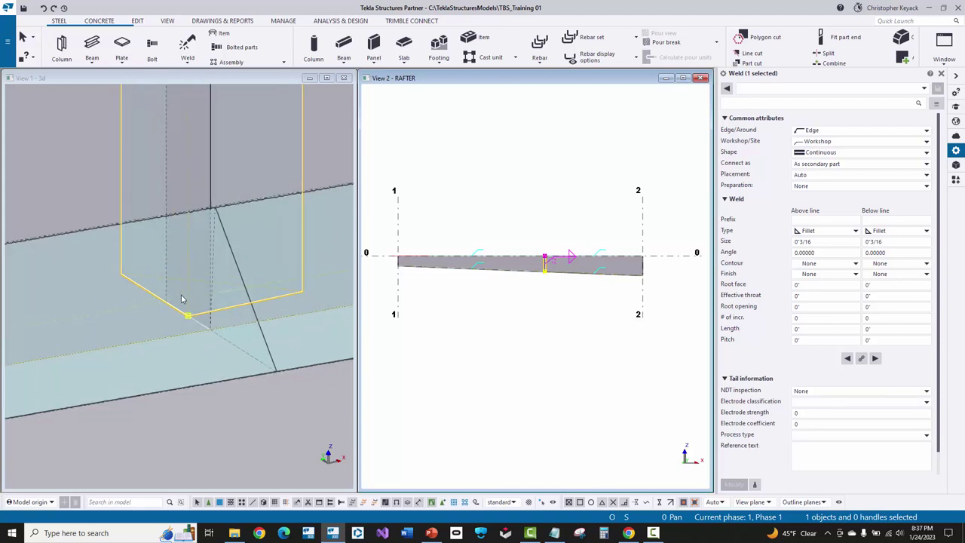
{"action": "right_click", "coordinate": [101, 162]}
{"action": "left_click", "coordinate": [121, 226]}
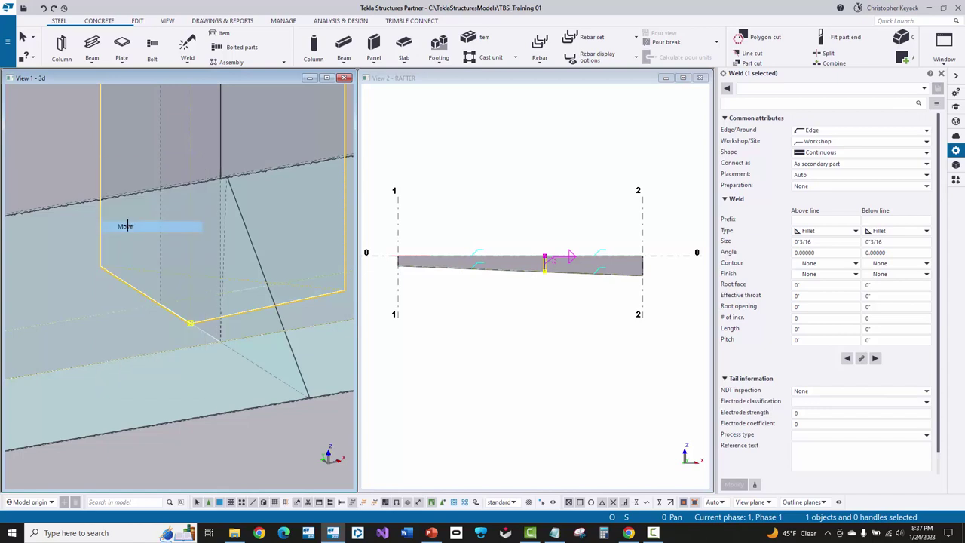
{"action": "left_click", "coordinate": [193, 324]}
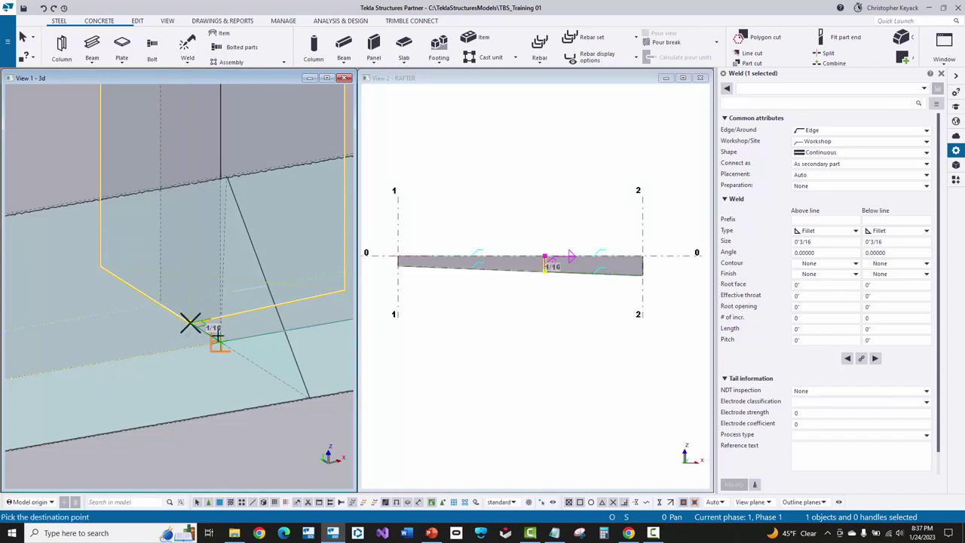
{"action": "scroll", "coordinate": [219, 343], "scroll_direction": "up", "scroll_amount": 2}
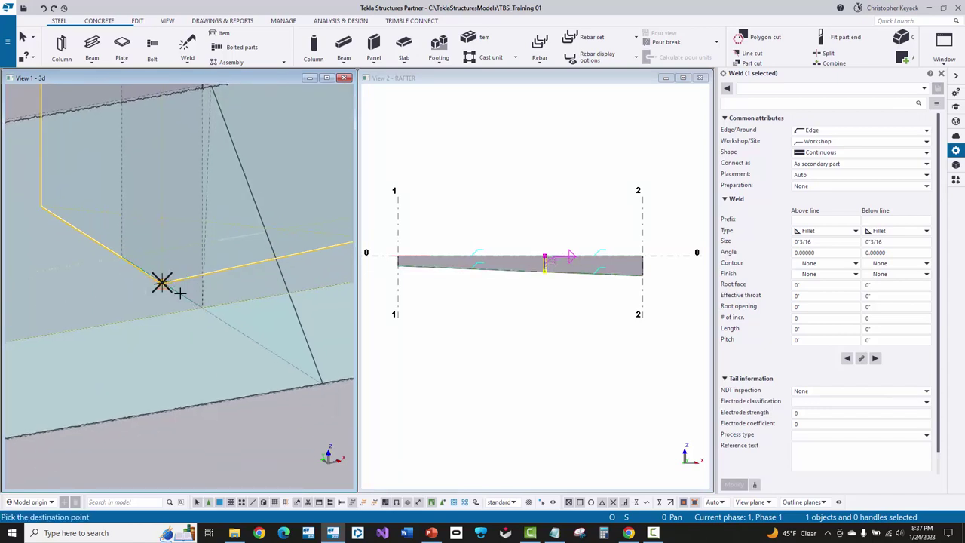
{"action": "left_click", "coordinate": [201, 306]}
{"action": "scroll", "coordinate": [215, 340], "scroll_direction": "down", "scroll_amount": 3}
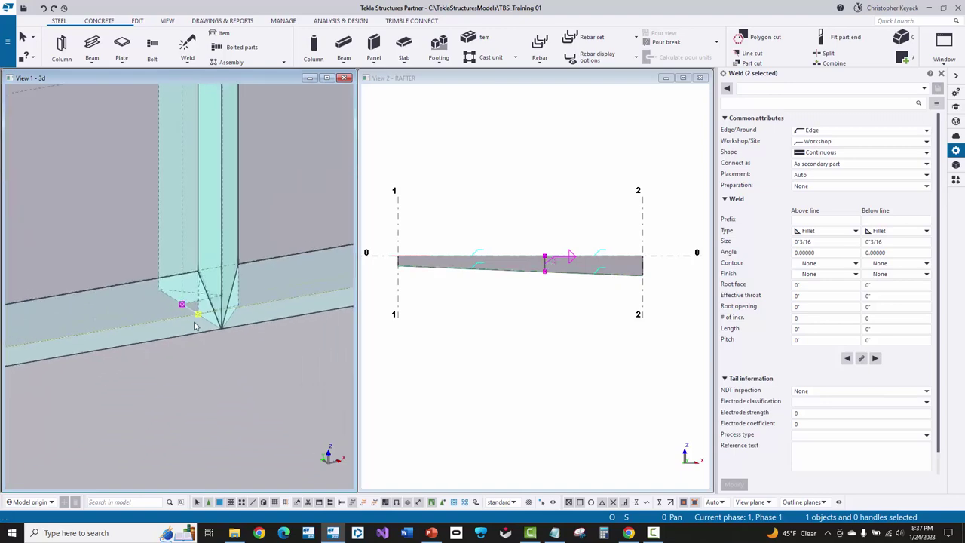
- Set the moved polygon weld's above-line type to None and its above-line size to 0
{"action": "left_click", "coordinate": [202, 272]}
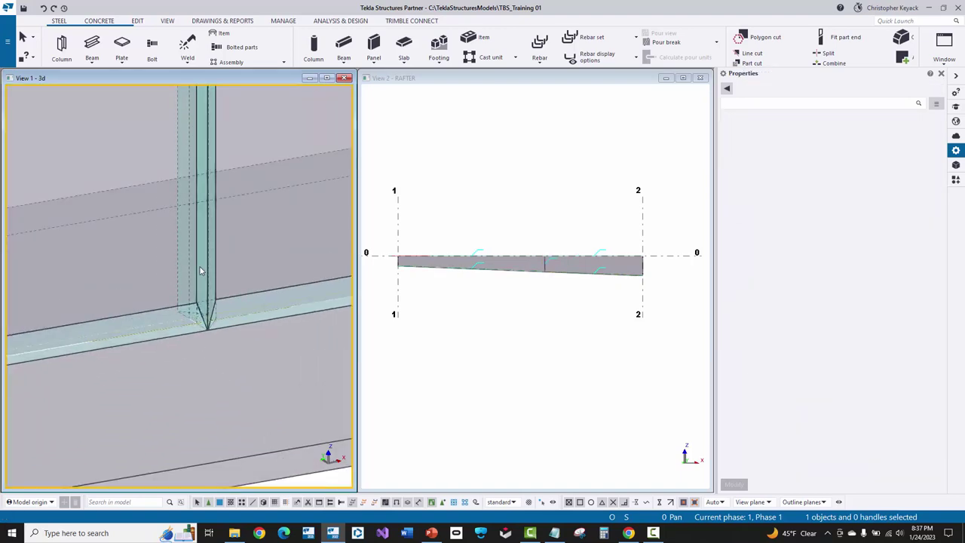
{"action": "left_click", "coordinate": [209, 202]}
{"action": "scroll", "coordinate": [189, 322], "scroll_direction": "up", "scroll_amount": 2}
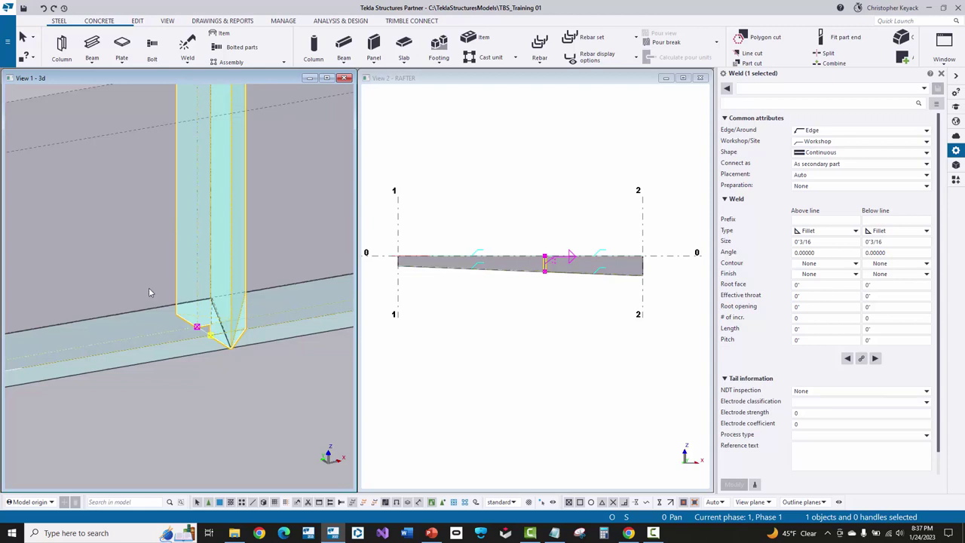
{"action": "scroll", "coordinate": [532, 249], "scroll_direction": "up", "scroll_amount": 5}
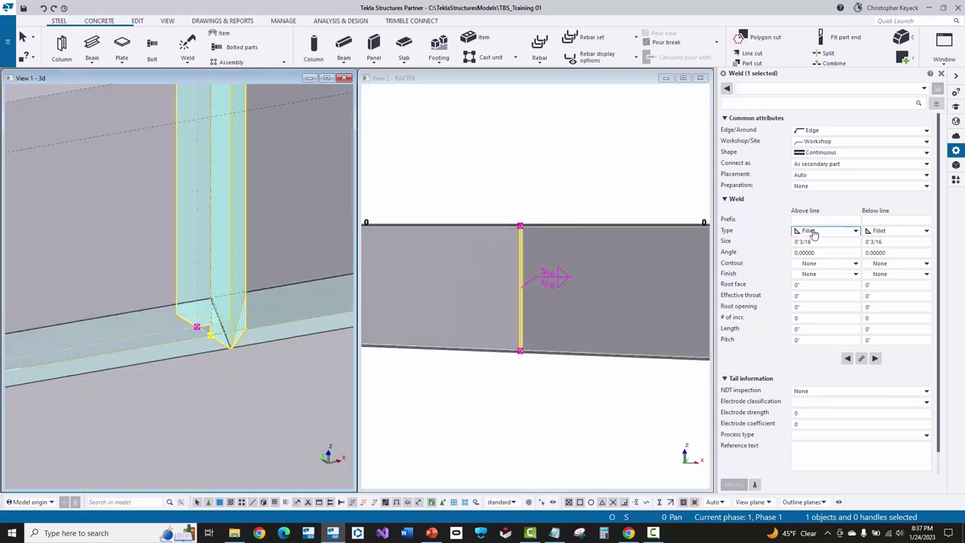
{"action": "left_click", "coordinate": [830, 232]}
{"action": "left_click", "coordinate": [838, 245]}
{"action": "left_click_drag", "start_coordinate": [830, 243], "coordinate": [782, 249]}
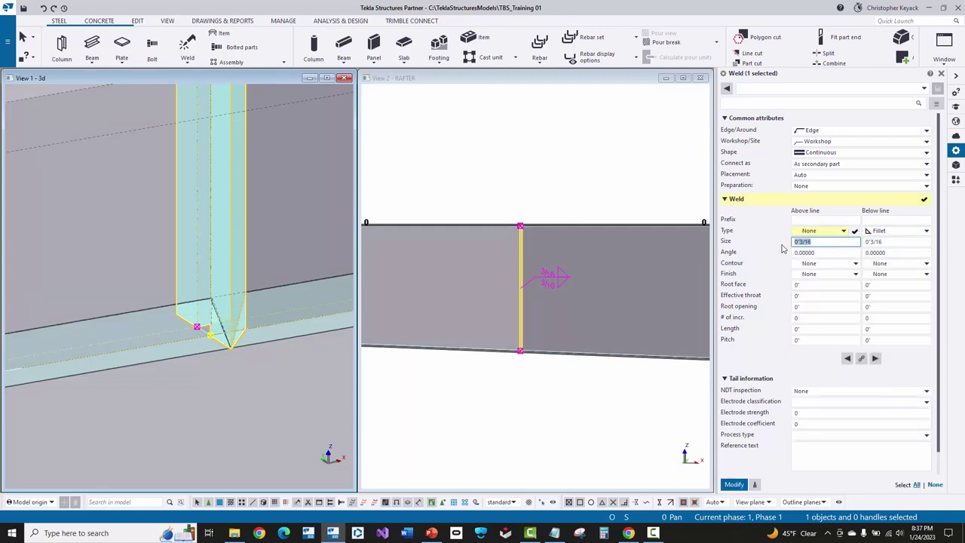
{"action": "type", "text": "0"}
{"action": "key", "text": "Return"}
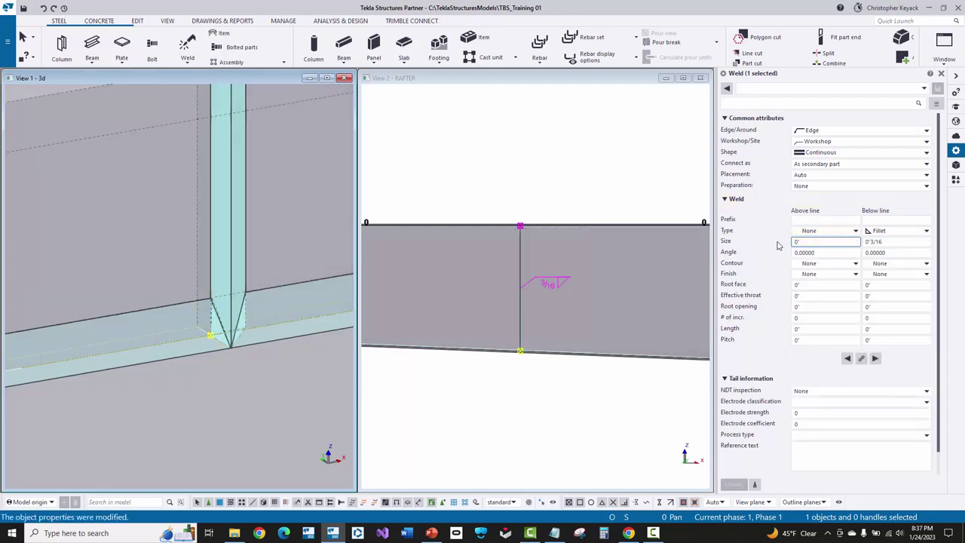
- Change the polygon weld's below-line type to Square groove square butt with size 0
{"action": "left_click", "coordinate": [899, 233]}
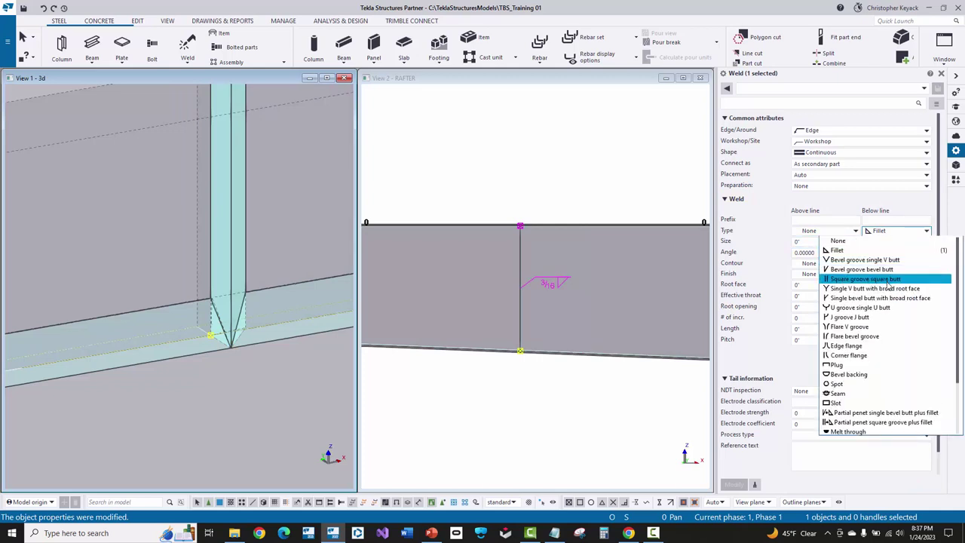
{"action": "left_click", "coordinate": [890, 280]}
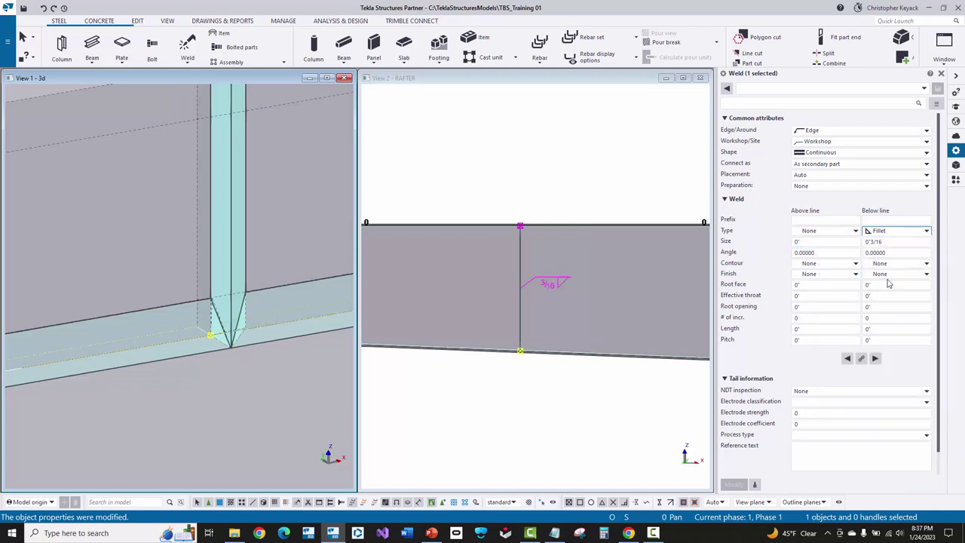
{"action": "double_click", "coordinate": [895, 242]}
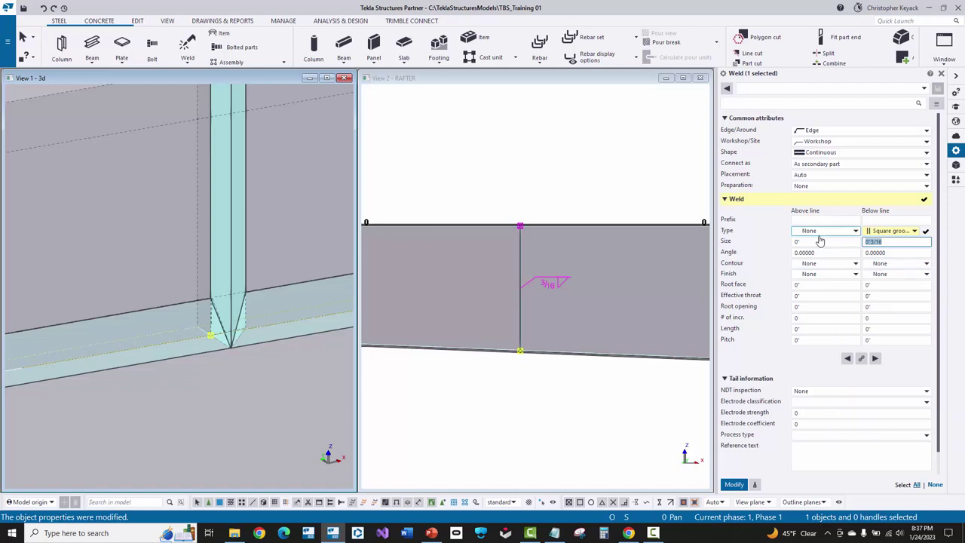
{"action": "type", "text": "0"}
{"action": "key", "text": "Return"}
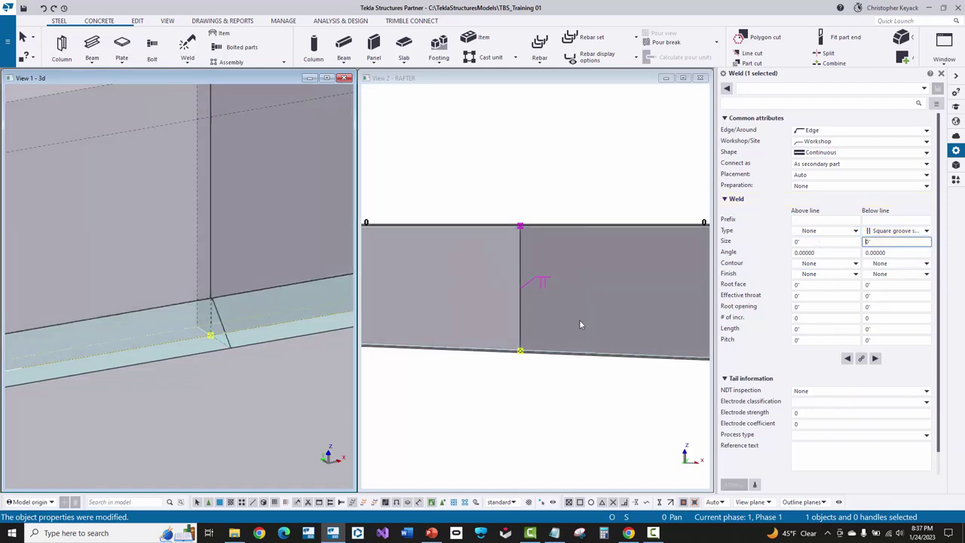
- Add the reference text CP to the polygon weld's tail information and apply the change
{"action": "left_click", "coordinate": [846, 453]}
{"action": "type", "text": "CP"}
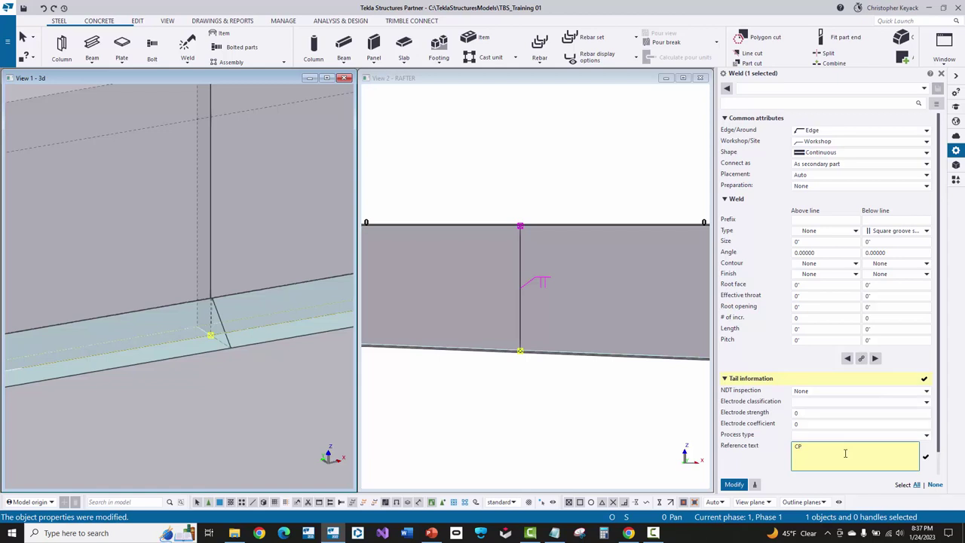
{"action": "left_click", "coordinate": [732, 485]}
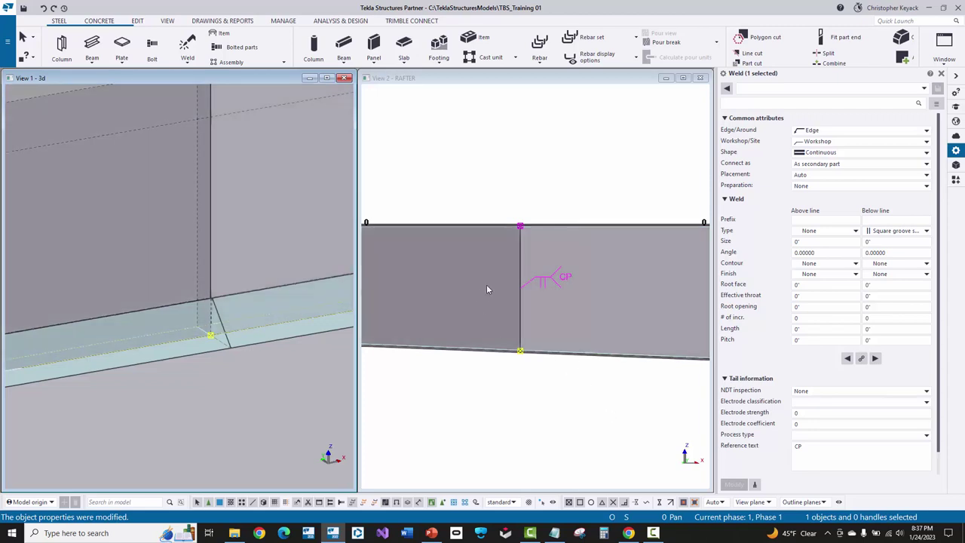
- Check the web-to-web weld's symbol and tail text in the RAFTER view, reselecting the weld in the full rafter
{"action": "scroll", "coordinate": [497, 280], "scroll_direction": "up", "scroll_amount": 2}
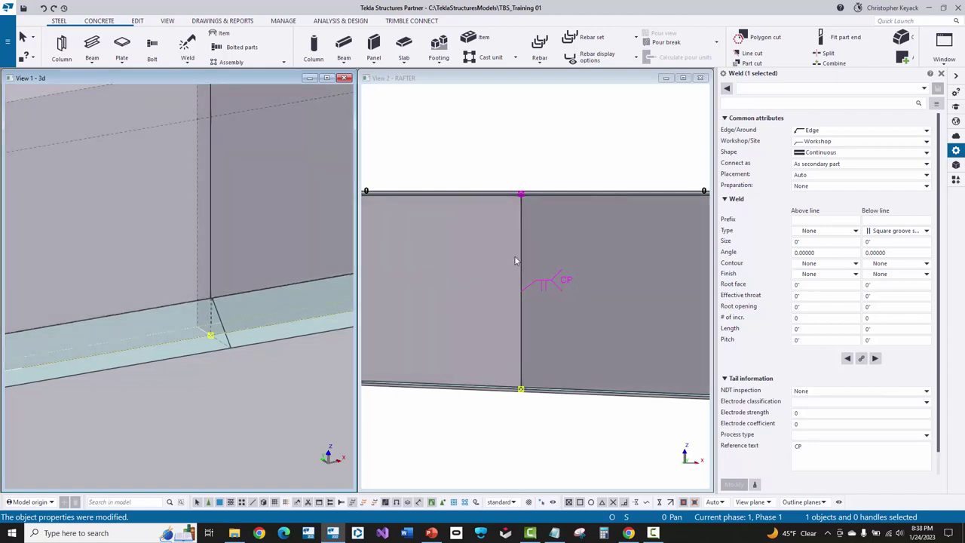
{"action": "scroll", "coordinate": [504, 264], "scroll_direction": "down", "scroll_amount": 6}
{"action": "key", "text": "Escape"}
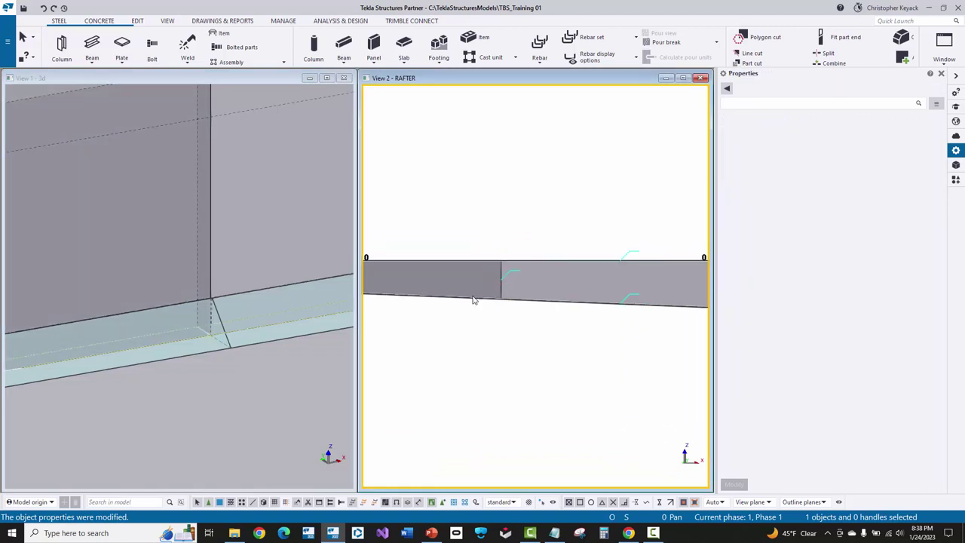
{"action": "scroll", "coordinate": [467, 319], "scroll_direction": "down", "scroll_amount": 1}
{"action": "middle_click_drag", "start_coordinate": [466, 319], "coordinate": [545, 317]}
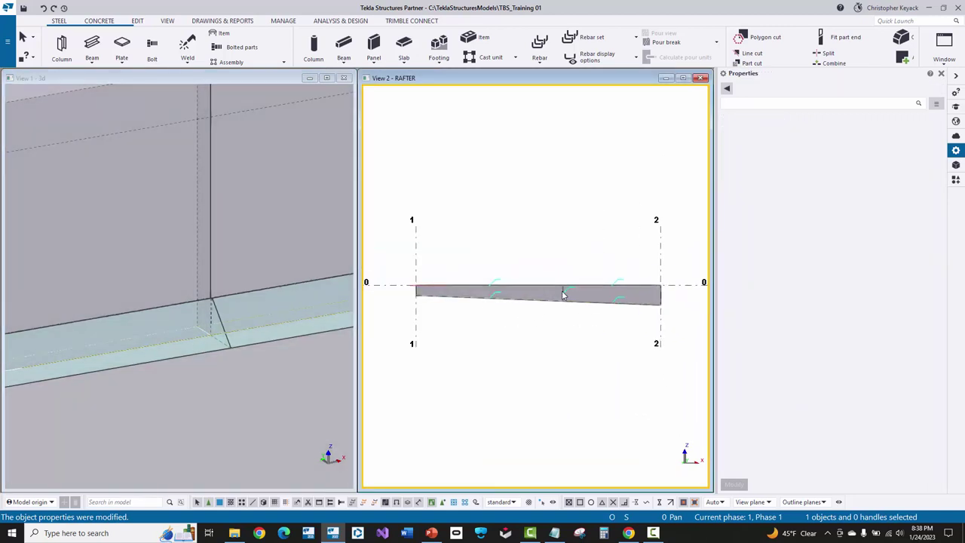
{"action": "left_click", "coordinate": [569, 293]}
{"action": "scroll", "coordinate": [571, 293], "scroll_direction": "up", "scroll_amount": 3}
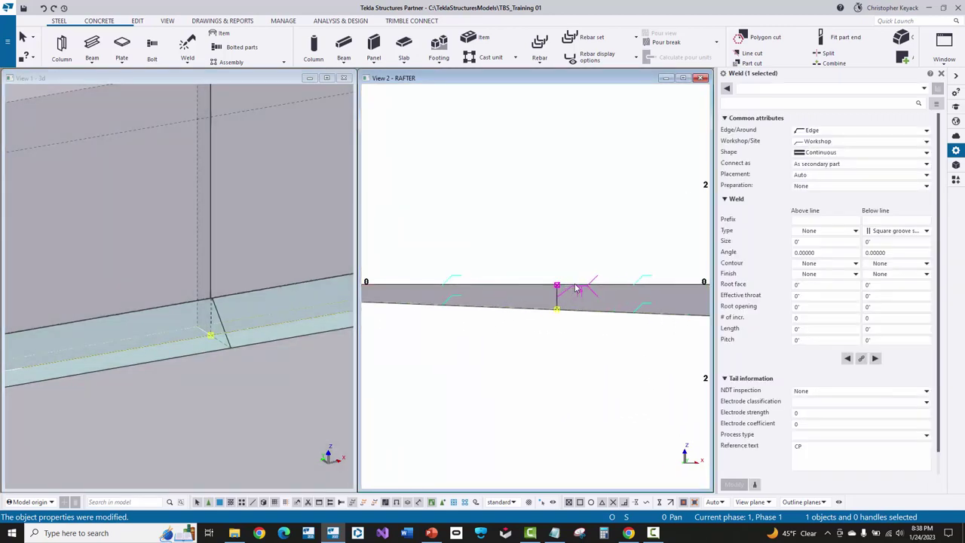
- Inquire the assembly information of the PL1/8X19"1/4 web and review which parts belong to the rafter assembly
{"action": "left_click", "coordinate": [536, 283]}
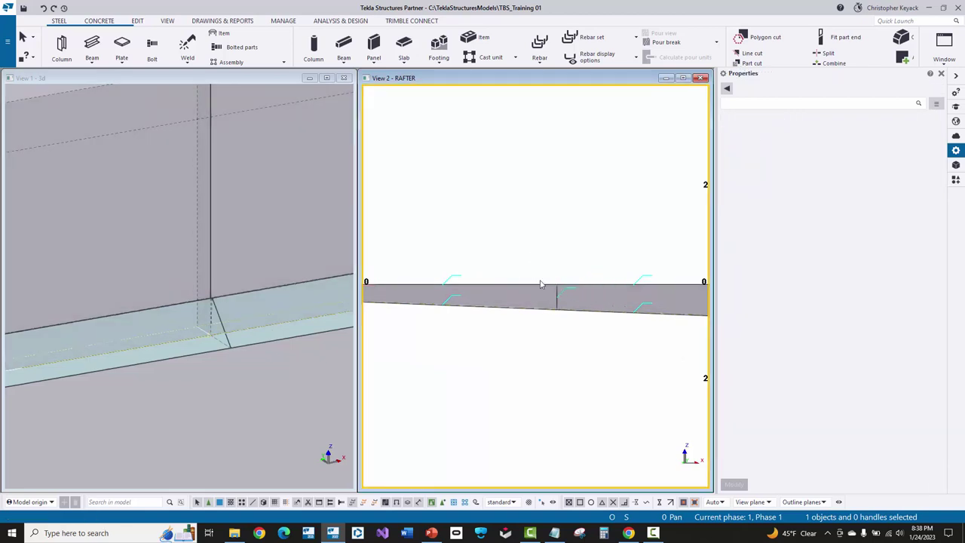
{"action": "left_click", "coordinate": [528, 294]}
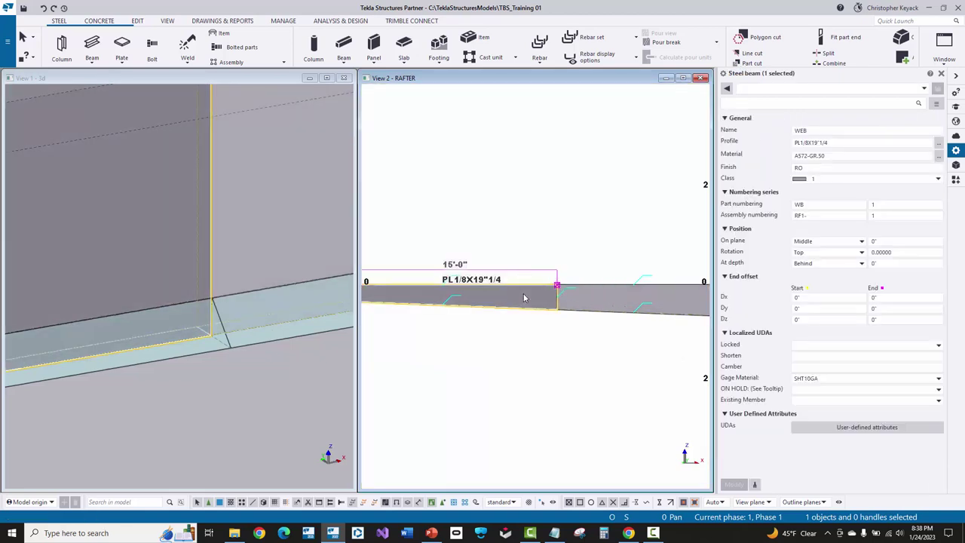
{"action": "right_click", "coordinate": [524, 299]}
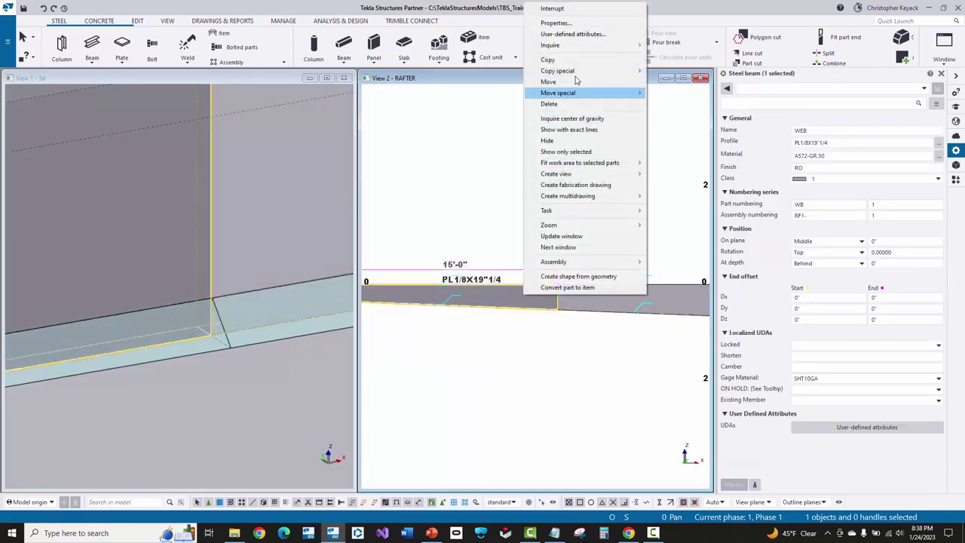
{"action": "mouse_move", "coordinate": [603, 45]}
{"action": "left_click", "coordinate": [674, 56]}
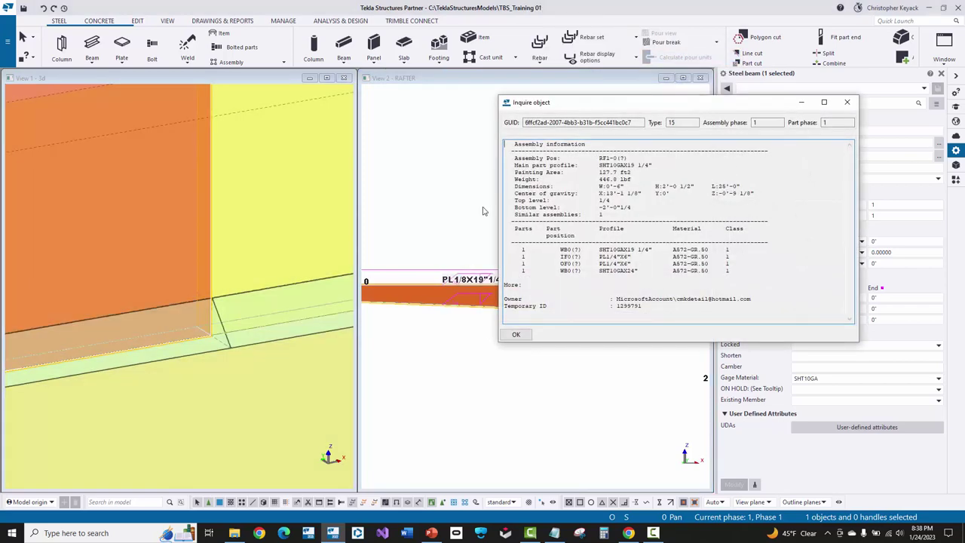
{"action": "left_click_drag", "start_coordinate": [572, 101], "coordinate": [776, 268]}
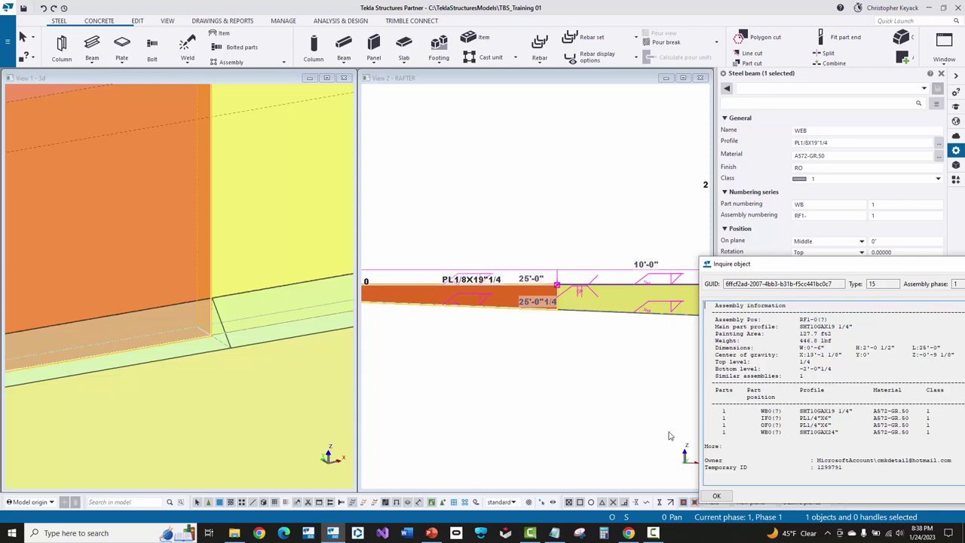
{"action": "left_click", "coordinate": [716, 497]}
{"action": "left_click", "coordinate": [585, 345]}
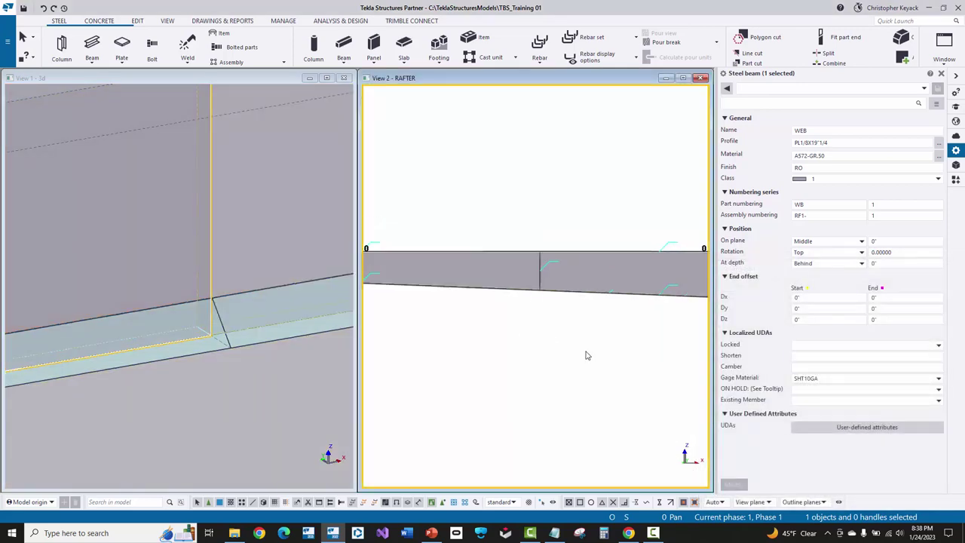
- Select the deeper web and the shallower web in turn to compare their part properties
{"action": "left_click", "coordinate": [598, 273]}
{"action": "scroll", "coordinate": [565, 274], "scroll_direction": "down", "scroll_amount": 1}
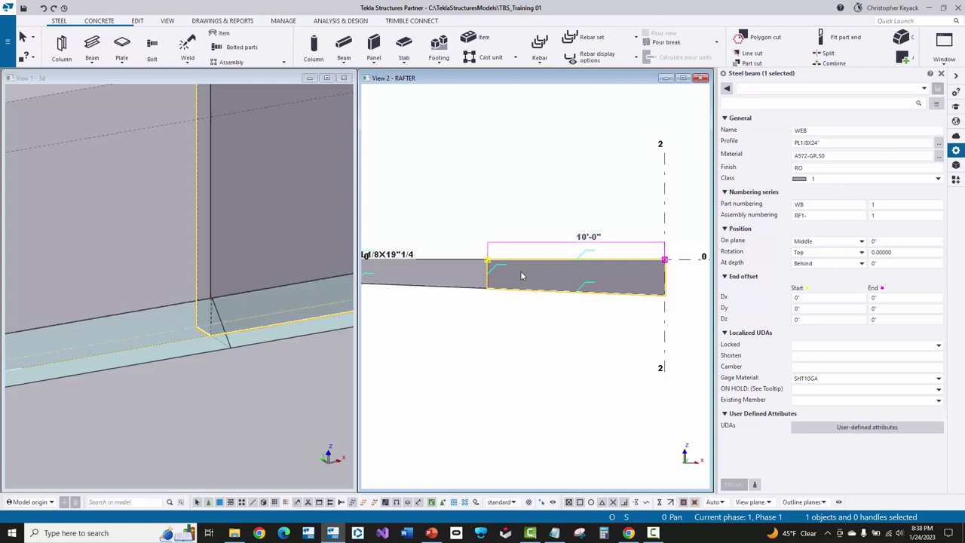
{"action": "left_click", "coordinate": [478, 244]}
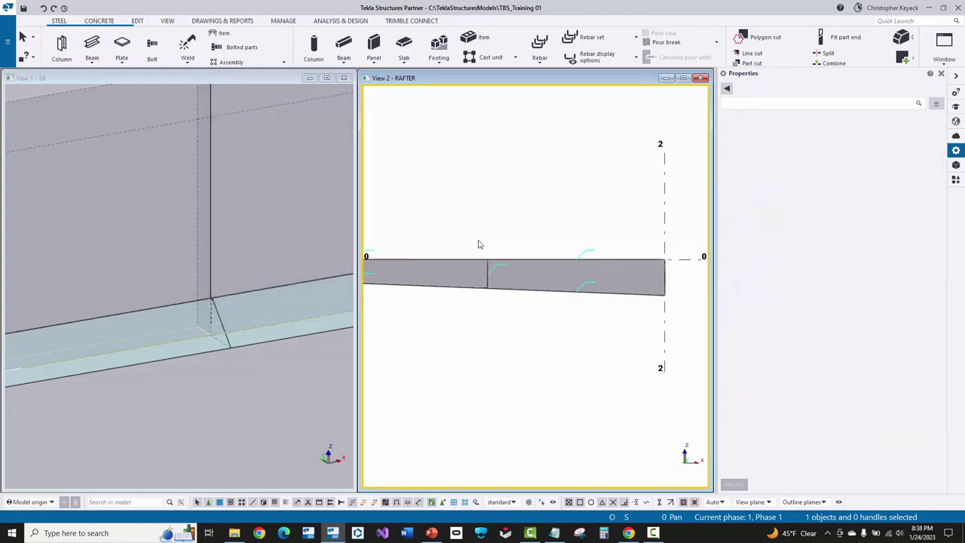
{"action": "scroll", "coordinate": [476, 274], "scroll_direction": "up", "scroll_amount": 1}
{"action": "left_click", "coordinate": [475, 274]}
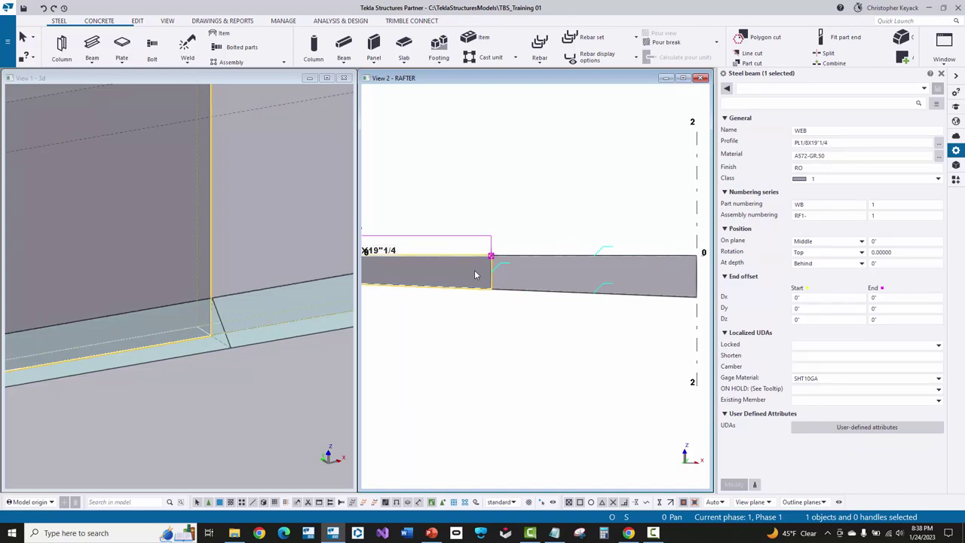
- Select the deeper 10'-0" web on its own in the RAFTER view to review its profile and numbering
{"action": "left_click", "coordinate": [499, 244]}
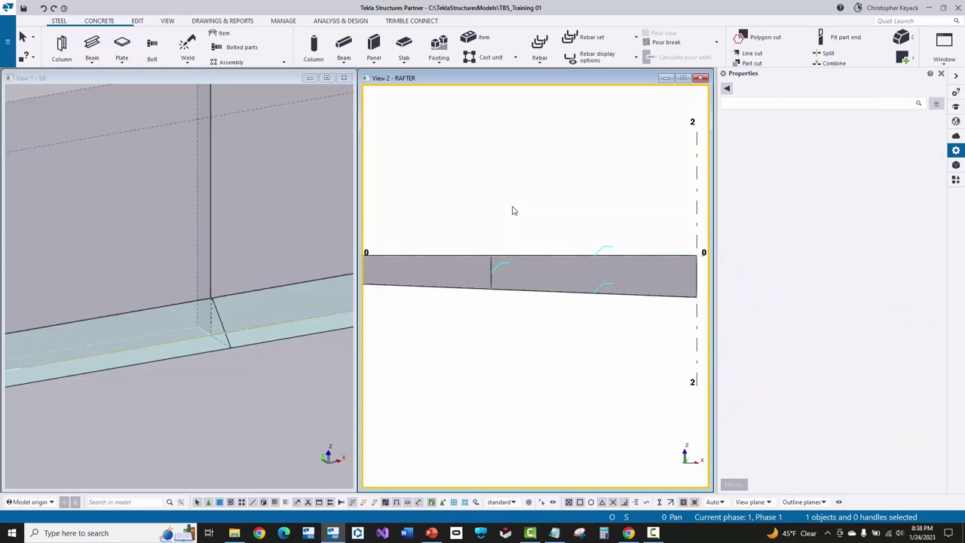
{"action": "left_click", "coordinate": [526, 271]}
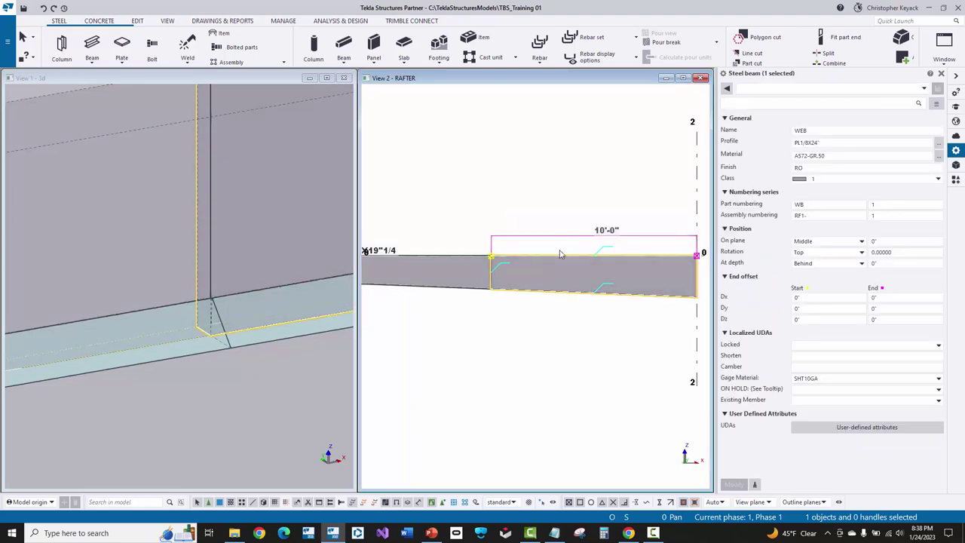
{"action": "left_click", "coordinate": [510, 167]}
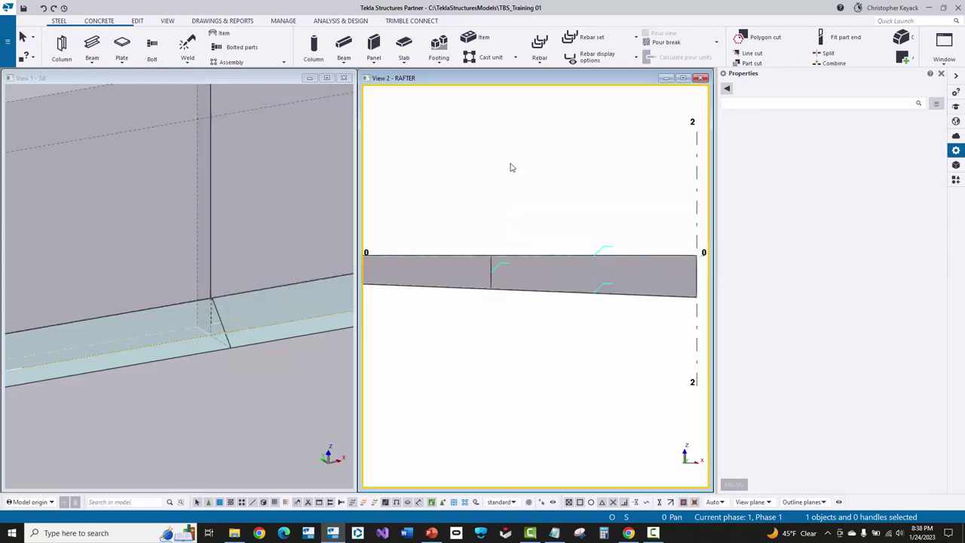
- Set the shallower PL1/8X19"1/4 web as the new main part of the rafter assembly
{"action": "left_click", "coordinate": [455, 271]}
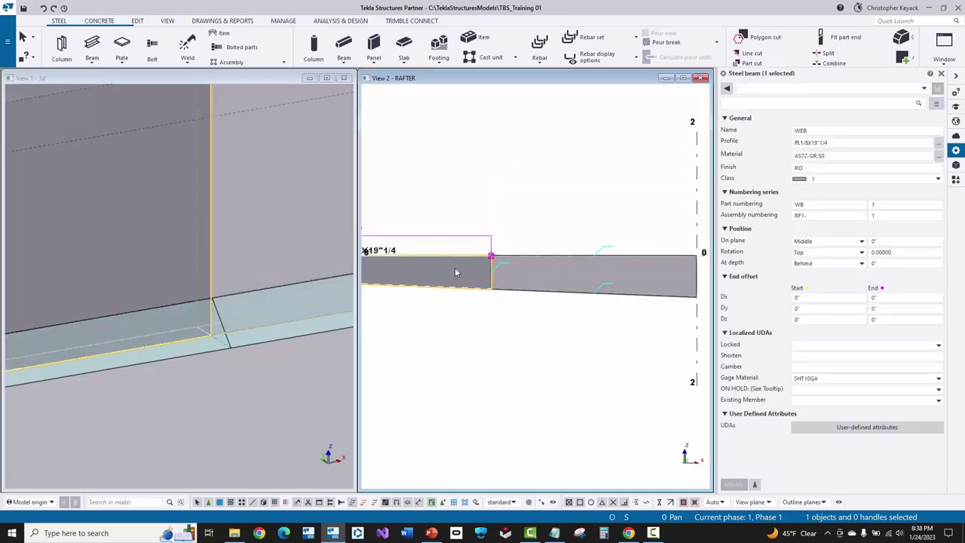
{"action": "right_click", "coordinate": [454, 272]}
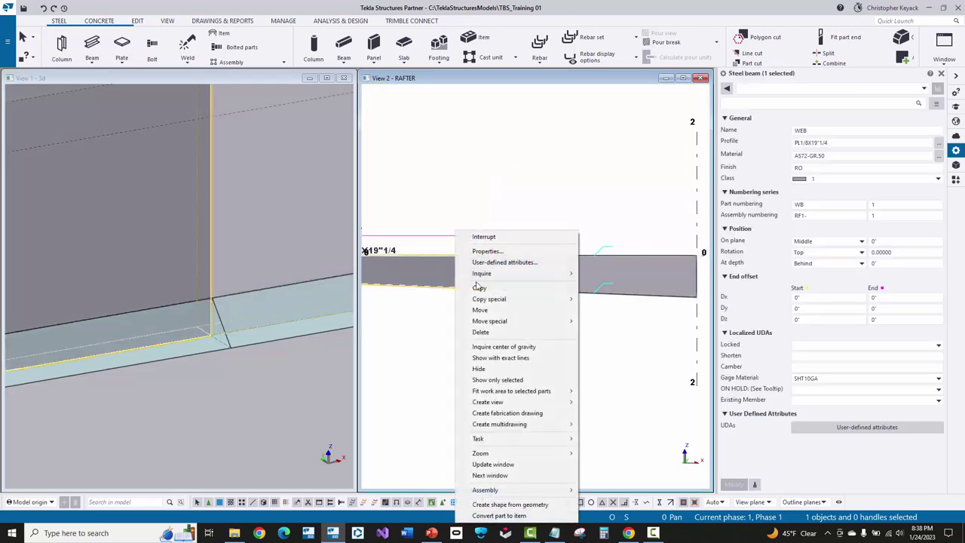
{"action": "mouse_move", "coordinate": [531, 491]}
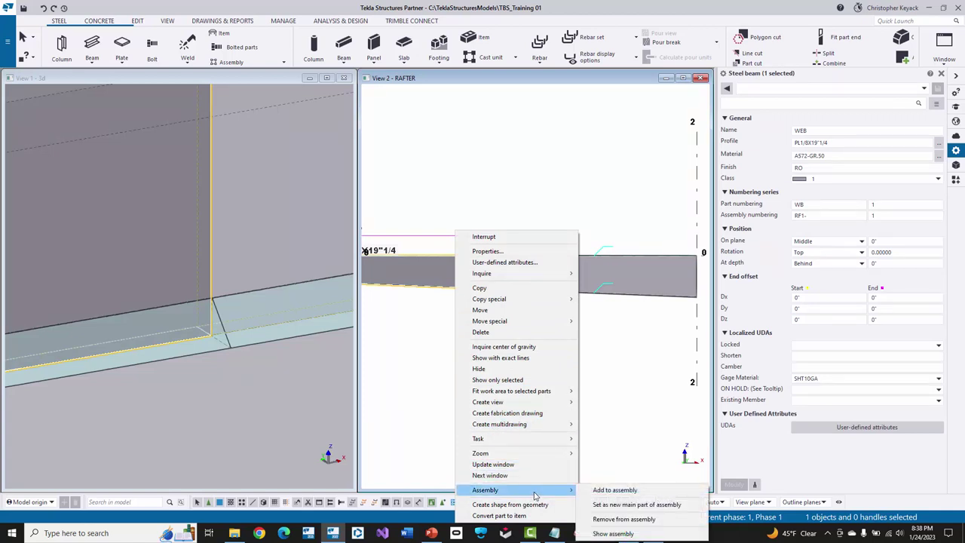
{"action": "left_click", "coordinate": [632, 507]}
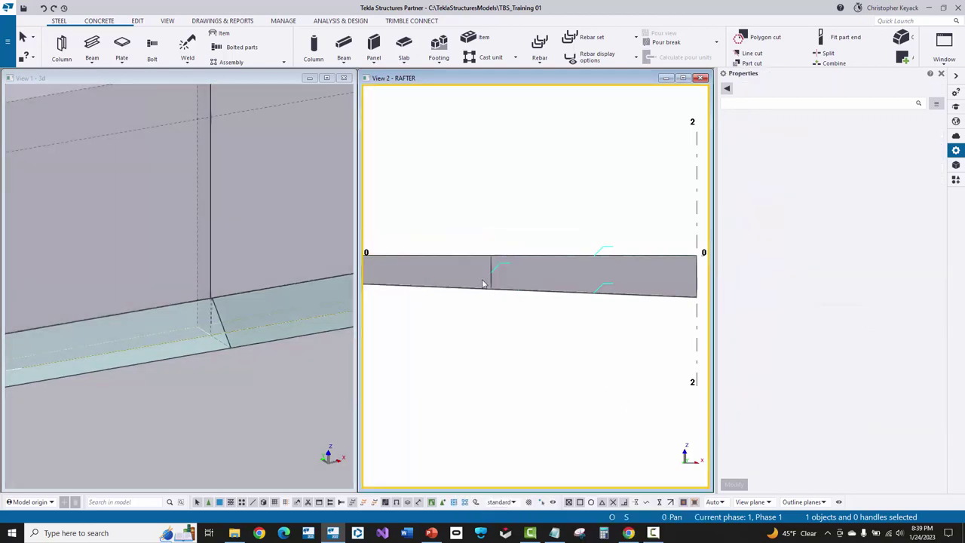
- Reselect the shallower web and review its properties and extent within the full rafter between grids 1 and 2
{"action": "left_click", "coordinate": [445, 265]}
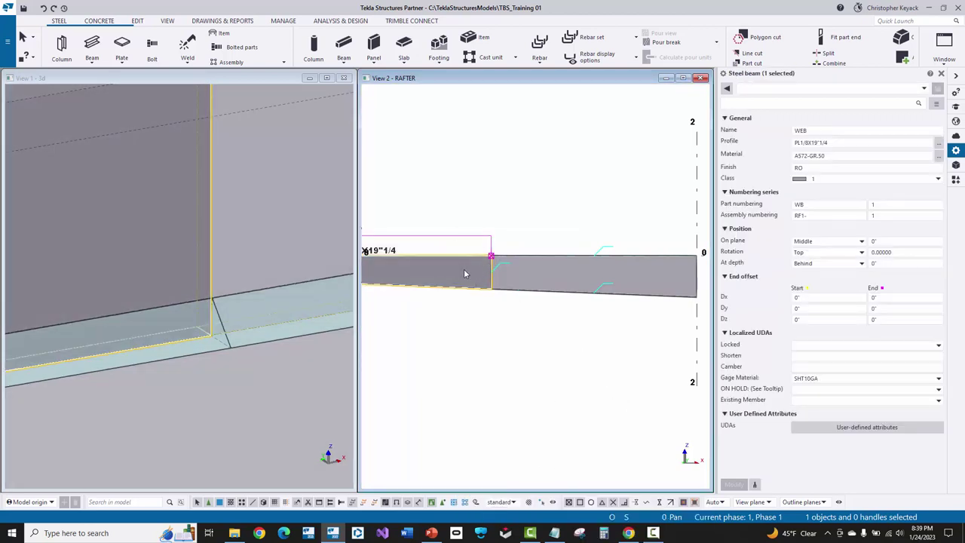
{"action": "left_click", "coordinate": [462, 217]}
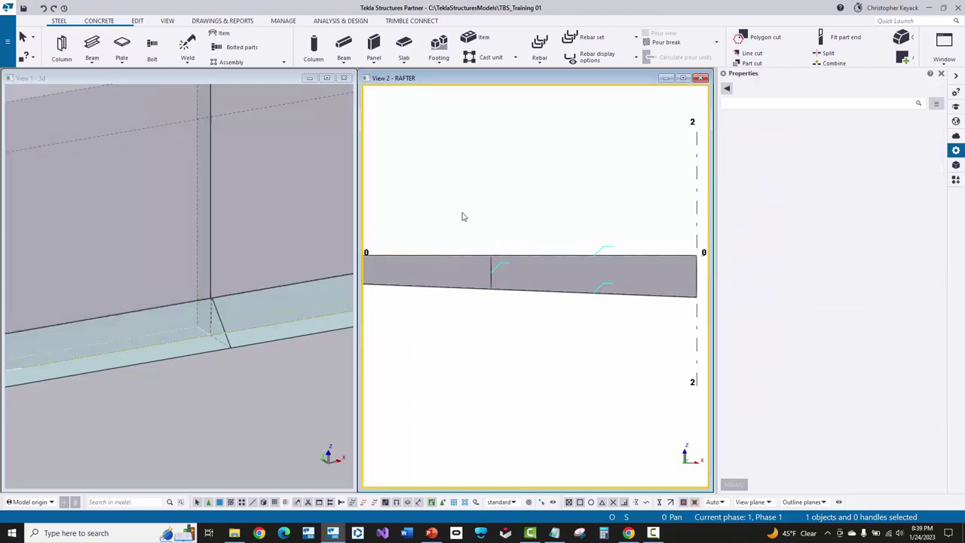
{"action": "left_click", "coordinate": [460, 264]}
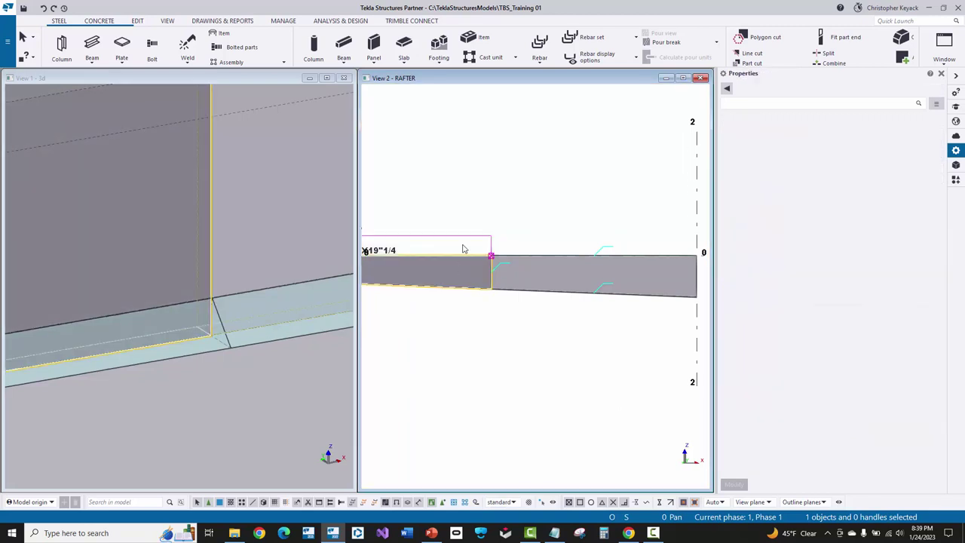
{"action": "scroll", "coordinate": [473, 187], "scroll_direction": "down", "scroll_amount": 5}
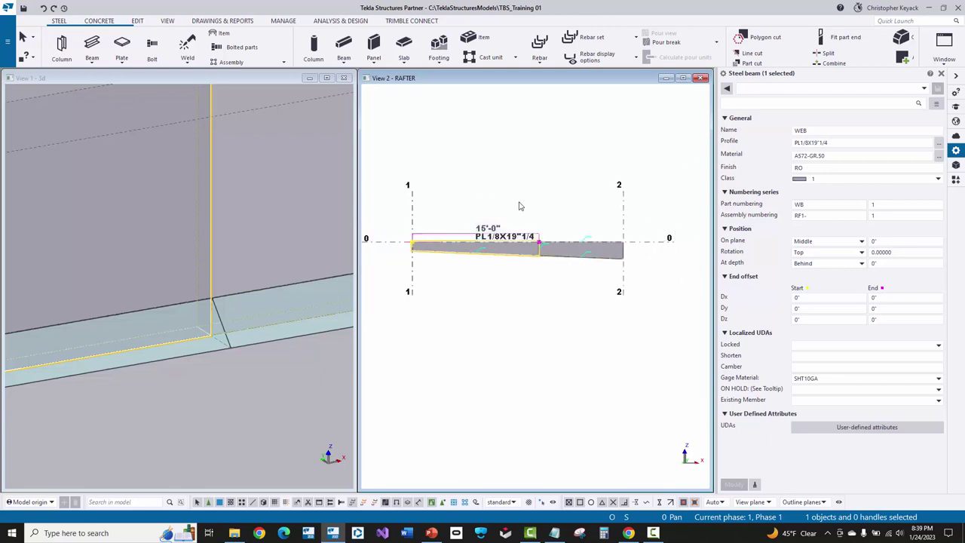
{"action": "left_click", "coordinate": [518, 199]}
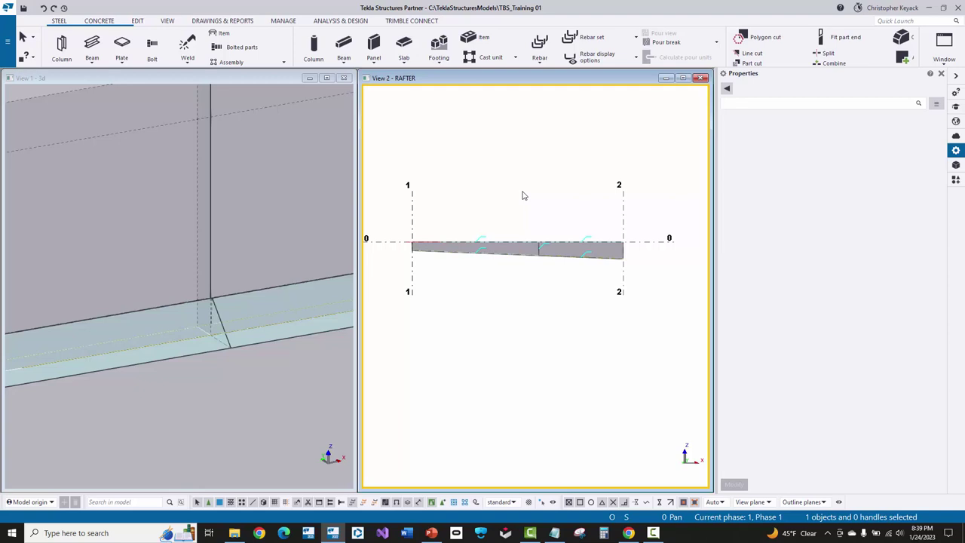
- Inspect the polygon weld at the web-to-web joint, checking its groove type and tail reference text
{"action": "scroll", "coordinate": [543, 226], "scroll_direction": "up", "scroll_amount": 5}
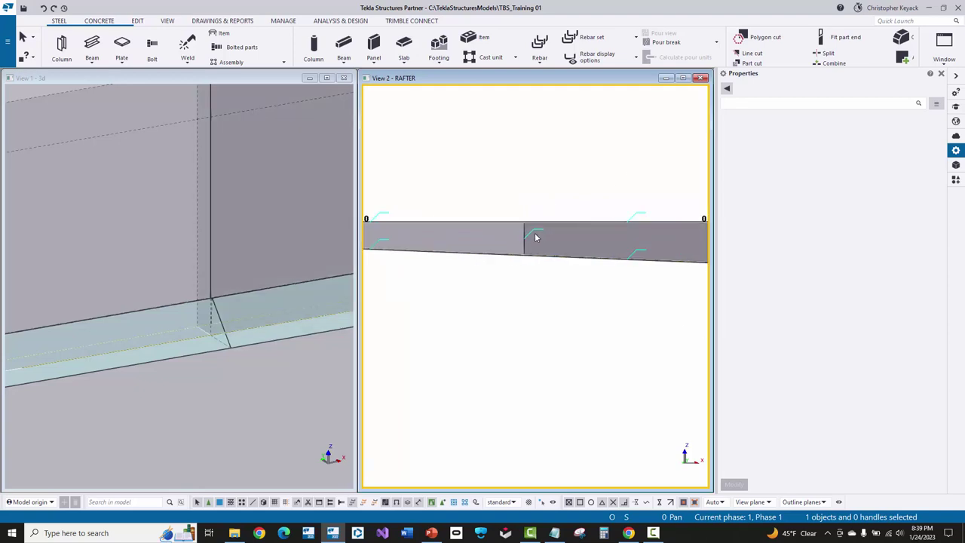
{"action": "left_click", "coordinate": [517, 250]}
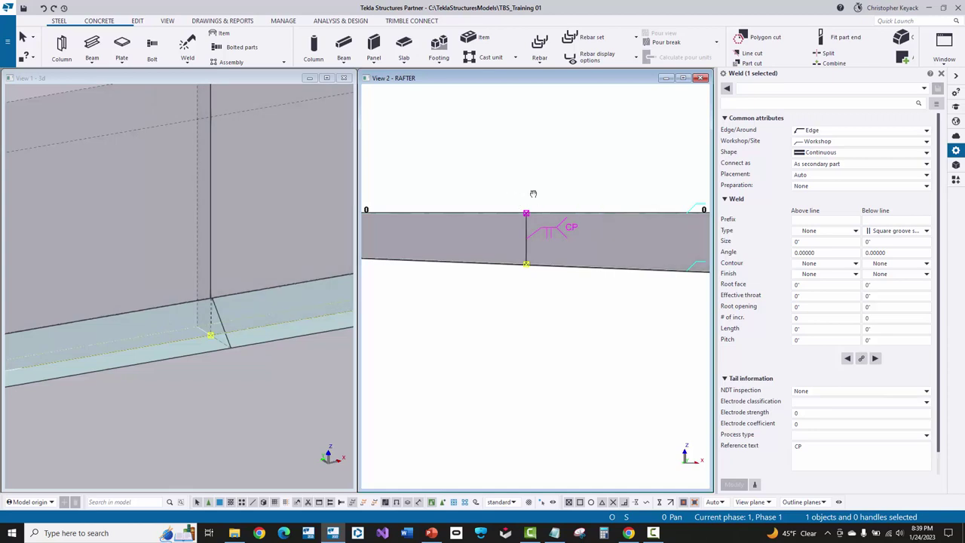
{"action": "scroll", "coordinate": [579, 205], "scroll_direction": "down", "scroll_amount": 2}
{"action": "scroll", "coordinate": [578, 205], "scroll_direction": "down", "scroll_amount": 2}
{"action": "left_click", "coordinate": [569, 165]}
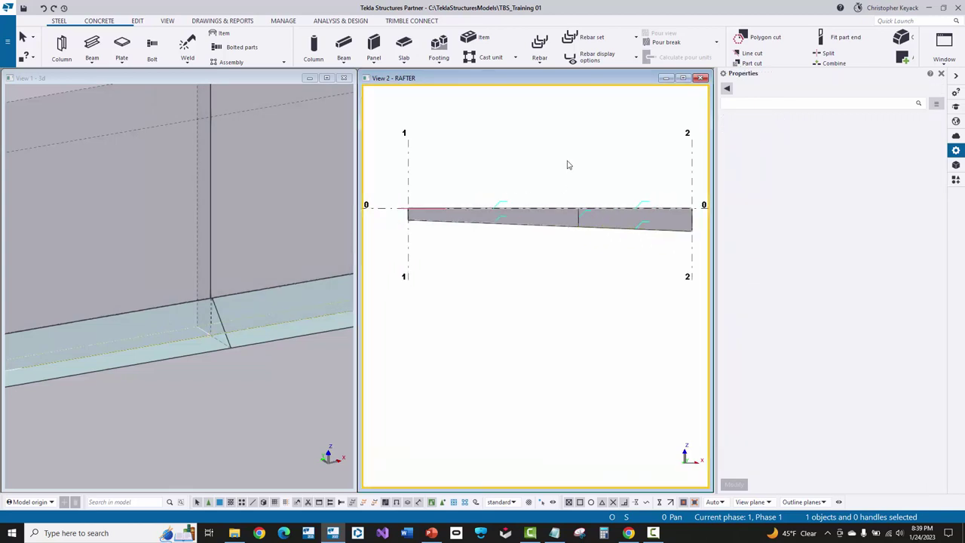